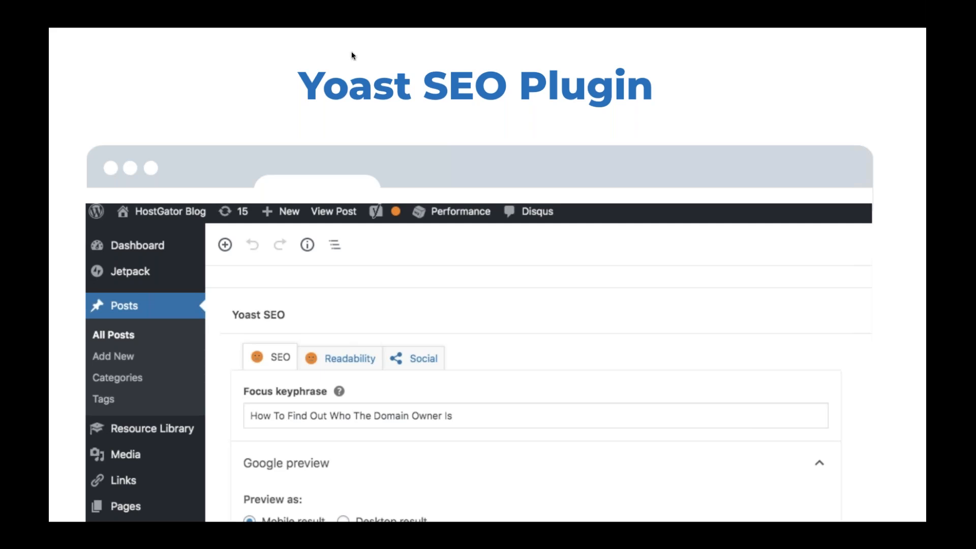
# Leave the slideshow and bring up the expanded Yoast SEO section below the keyword research post in the WordPress editor
pyautogui.press('Escape')
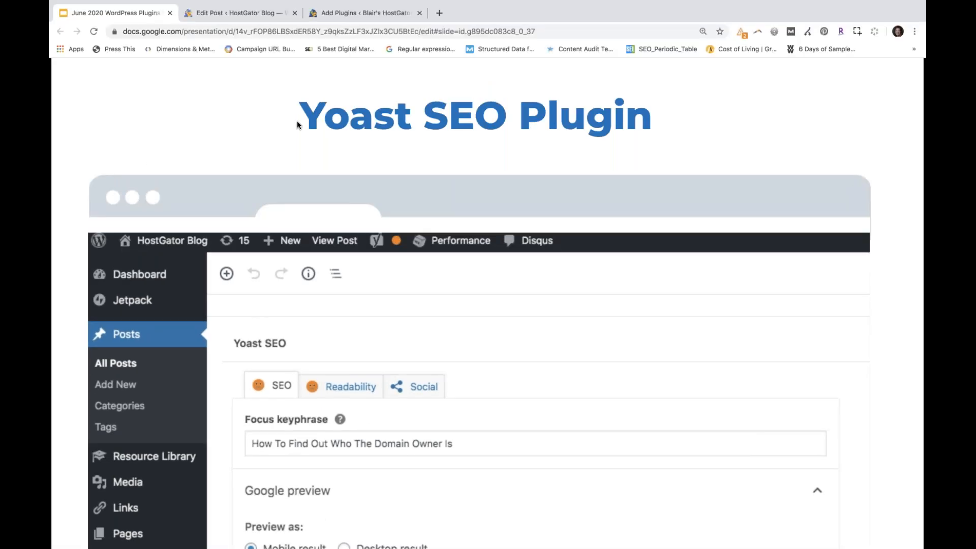
pyautogui.click(235, 17)
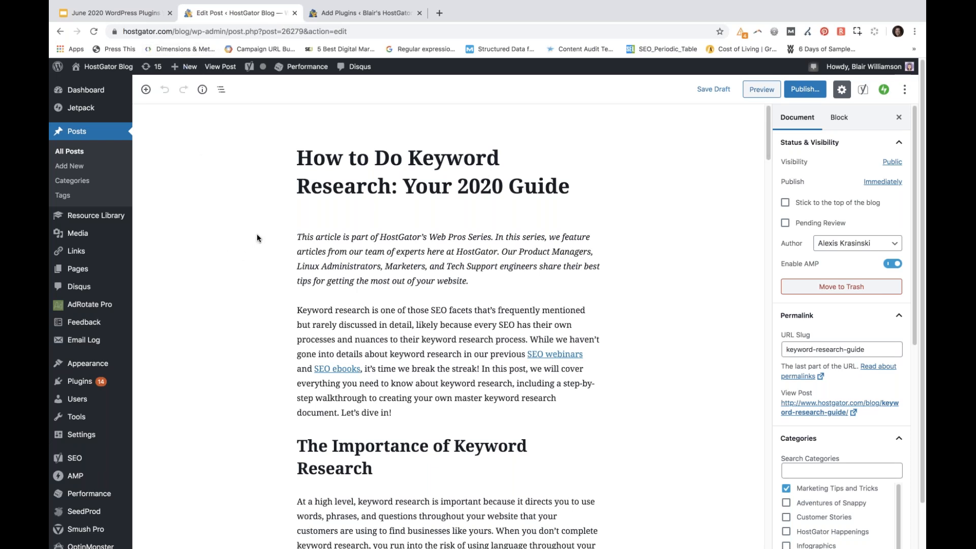
pyautogui.scroll(-2, 257, 238)
pyautogui.scroll(-6, 257, 237)
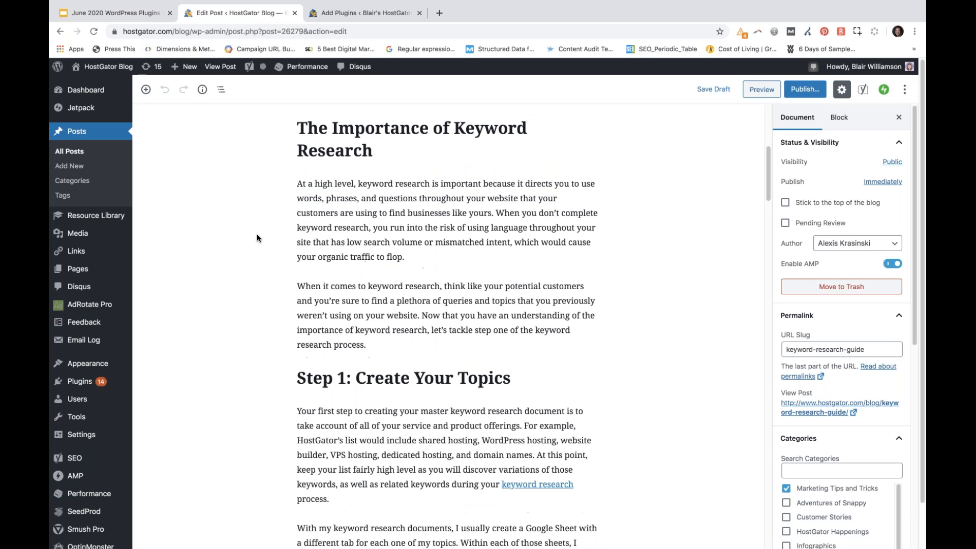
pyautogui.scroll(-6, 257, 238)
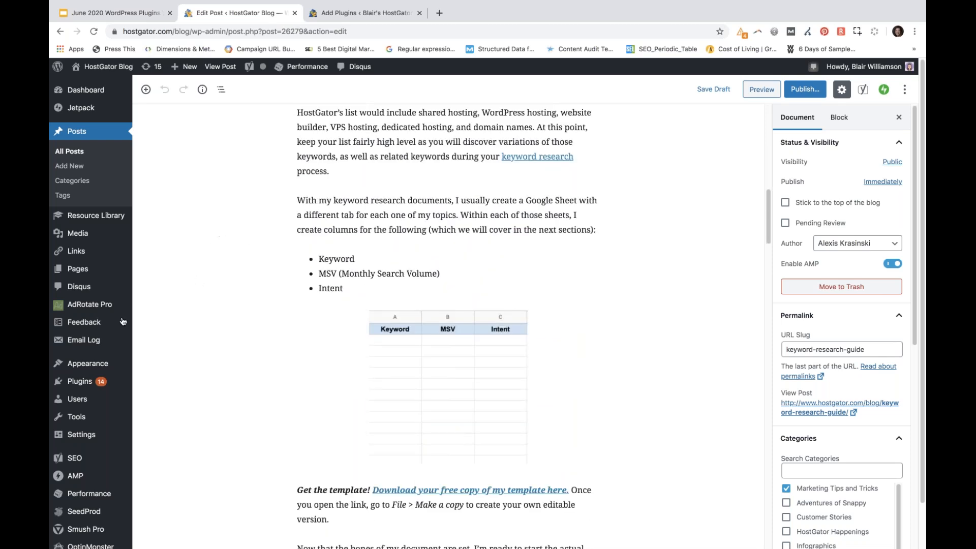
pyautogui.scroll(-7, 181, 301)
pyautogui.scroll(-15, 186, 300)
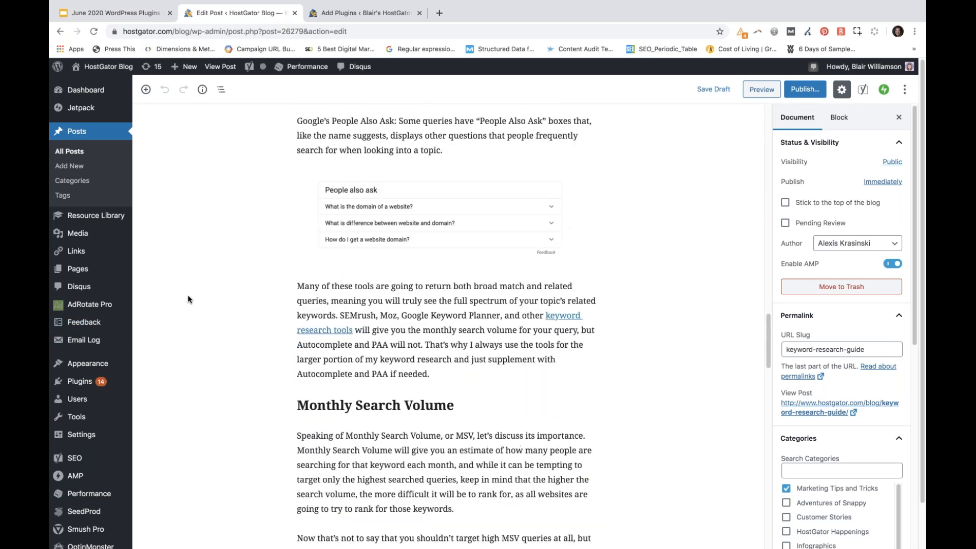
pyautogui.scroll(-20, 189, 299)
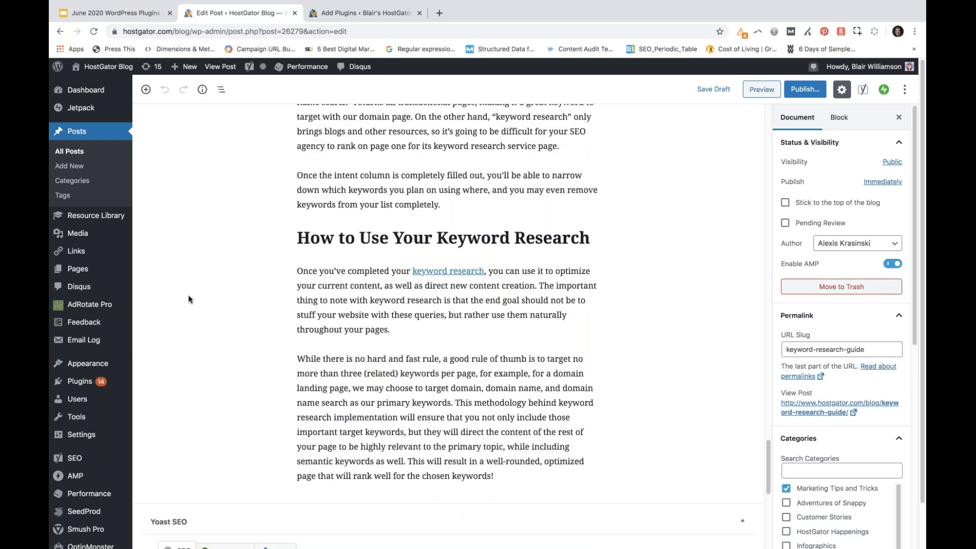
pyautogui.click(743, 128)
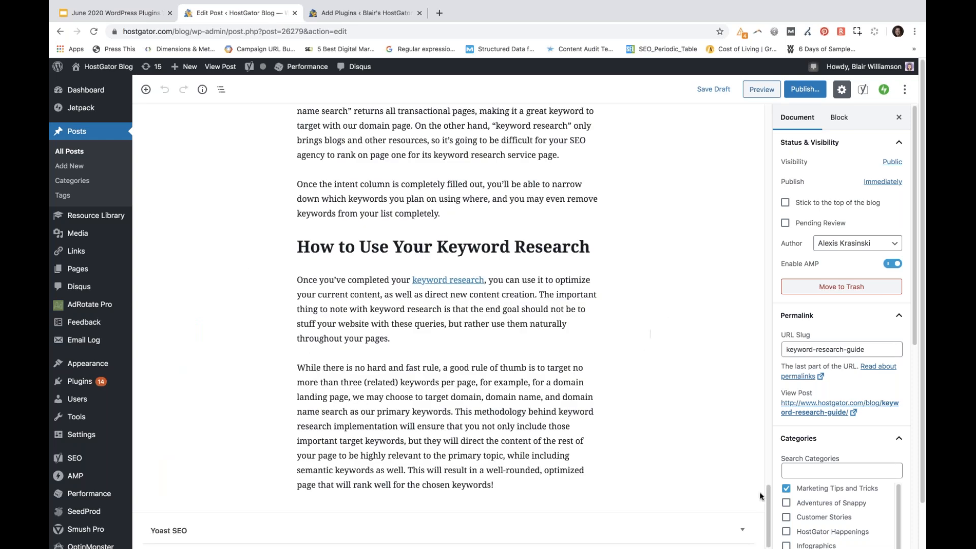
pyautogui.click(741, 530)
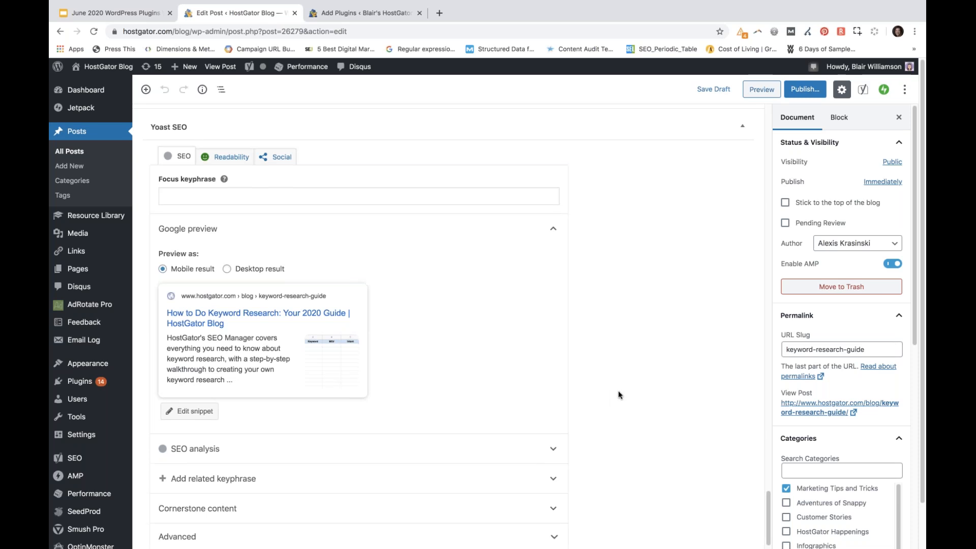
# Open the Google preview's snippet for editing at the meta description
pyautogui.scroll(-1, 619, 391)
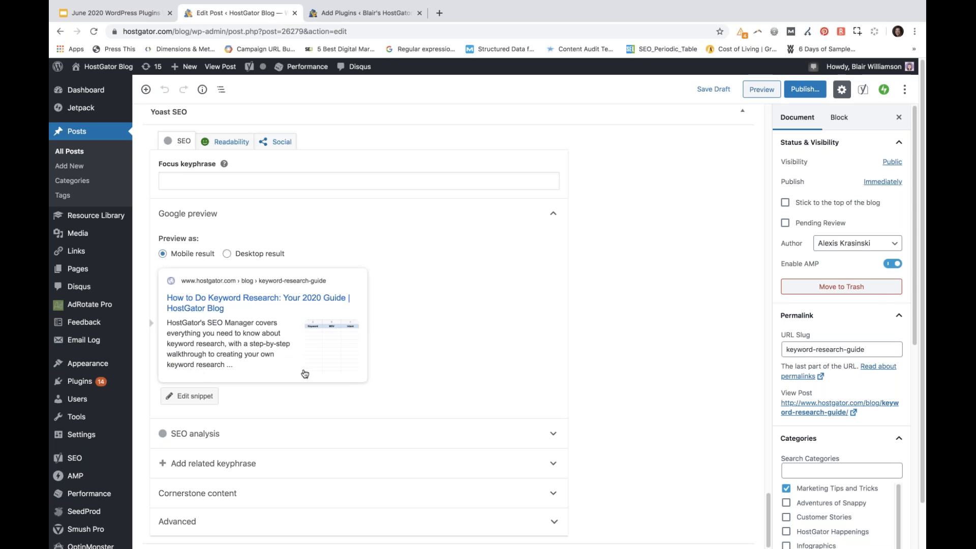
pyautogui.click(239, 347)
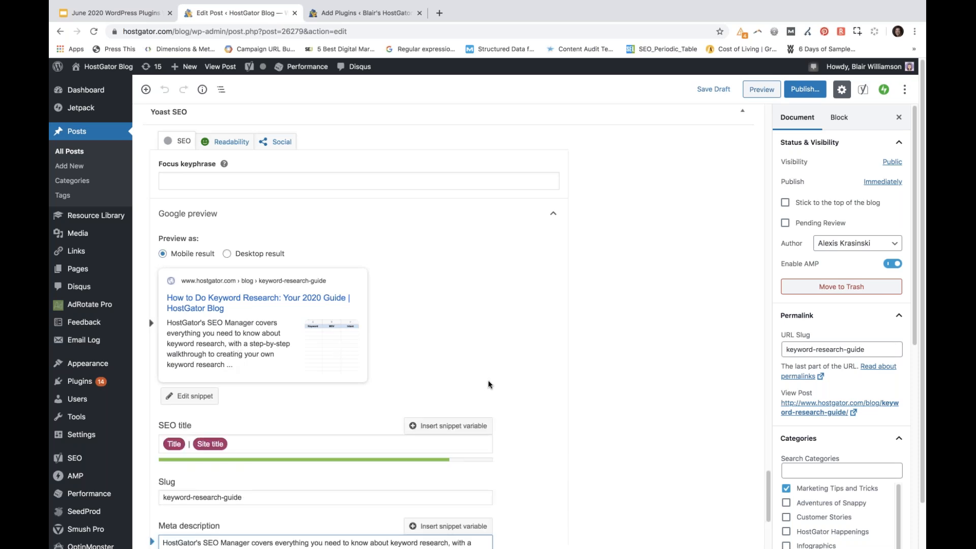
pyautogui.scroll(-2, 488, 383)
pyautogui.scroll(-3, 575, 413)
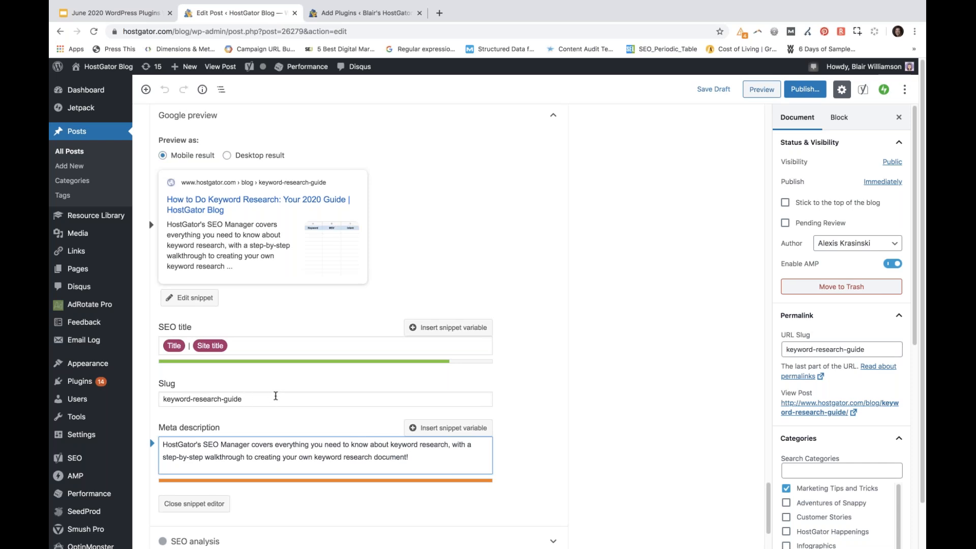
# Append "Learn from HostGator experts now" and some filler text to the end of the meta description
pyautogui.write('Learn t')
pyautogui.write('rom HostGator experts now ')
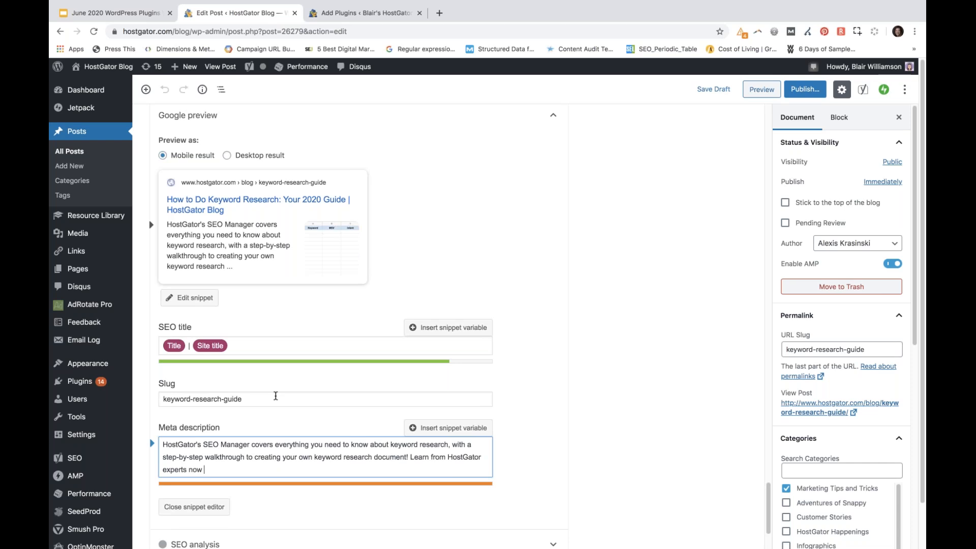
pyautogui.write('jlkjlkjlklj. lkjlkj l lkjlkj')
# Delete everything after "keyword research document!" from the meta description
pyautogui.moveTo(271, 469); pyautogui.dragTo(198, 471)
pyautogui.moveTo(162, 472); pyautogui.dragTo(412, 458)
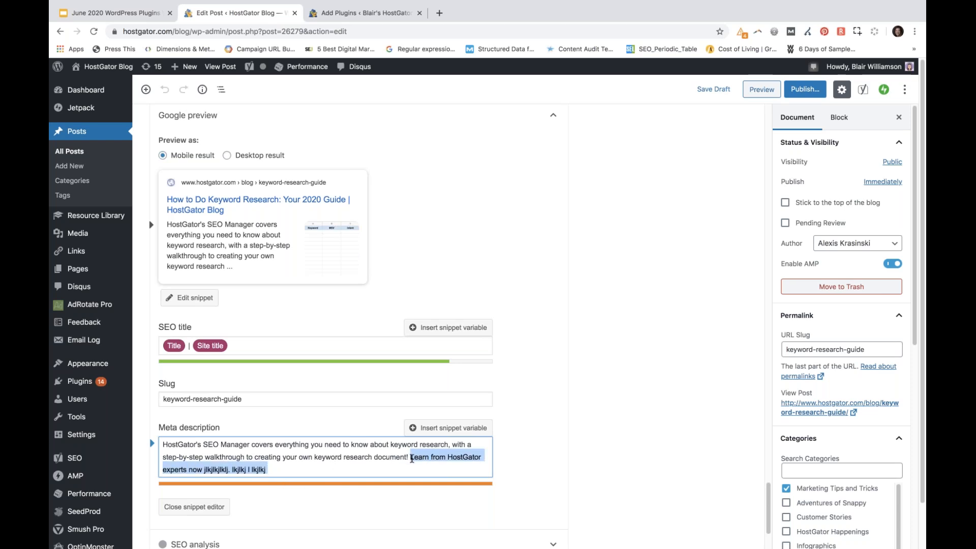
pyautogui.press('BackSpace')
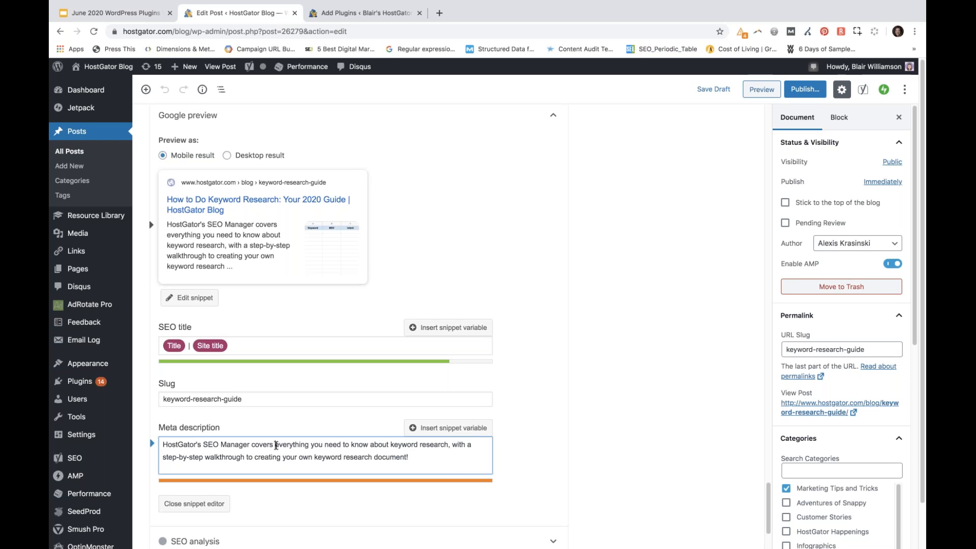
# Remove the phrase "everything you need to know about" and the extra space from the meta description
pyautogui.moveTo(276, 445); pyautogui.dragTo(389, 445)
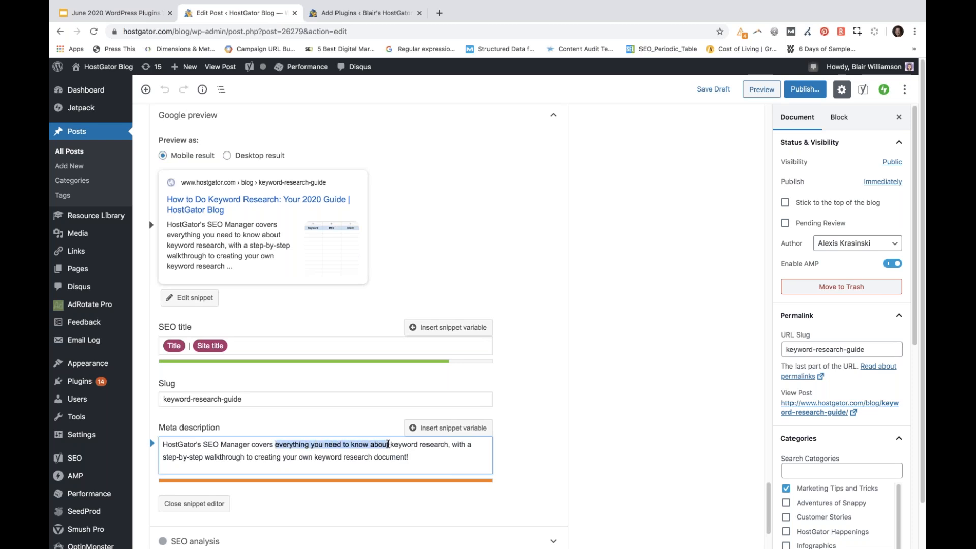
pyautogui.press('BackSpace')
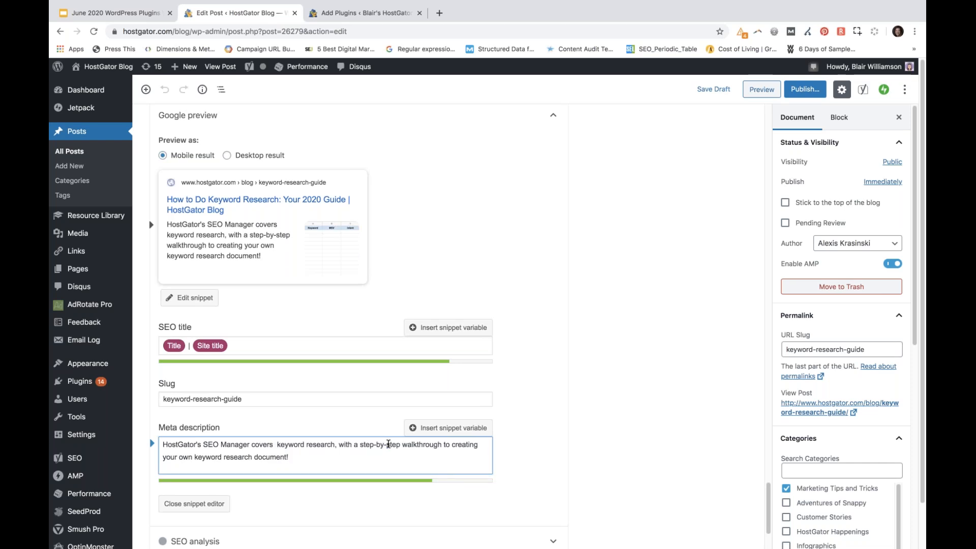
pyautogui.press('BackSpace')
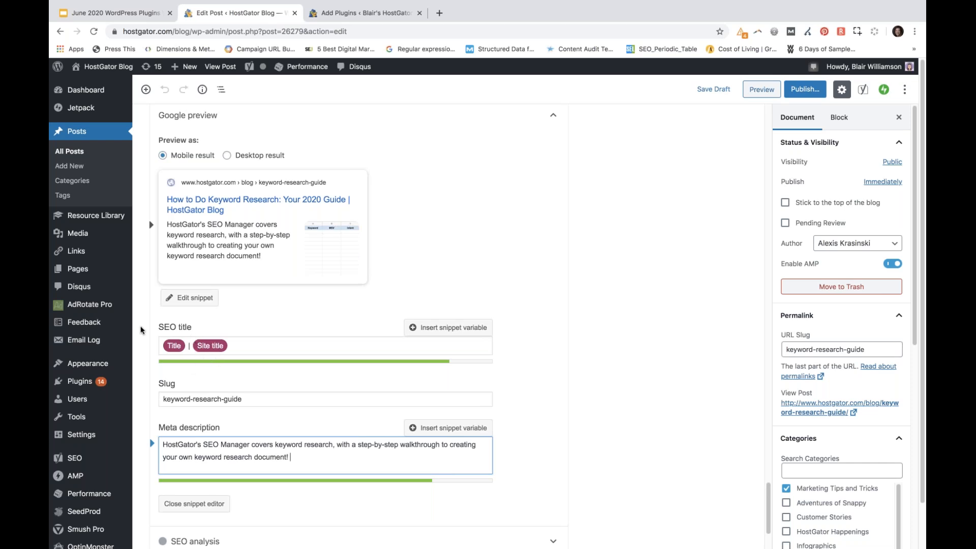
# Replace the Title variable in the SEO title with "How to do keyword research in 2020", keeping the separator and Site title
pyautogui.click(173, 346)
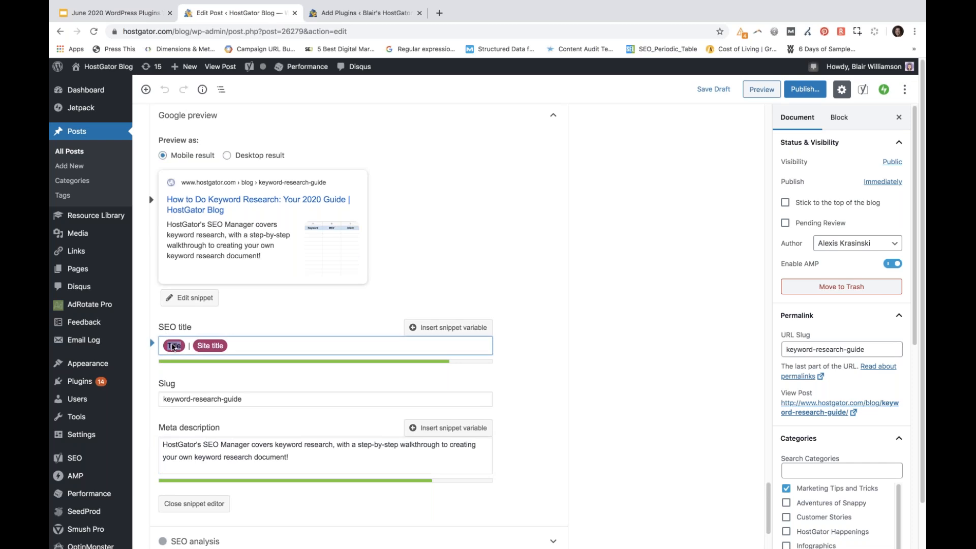
pyautogui.press('BackSpace')
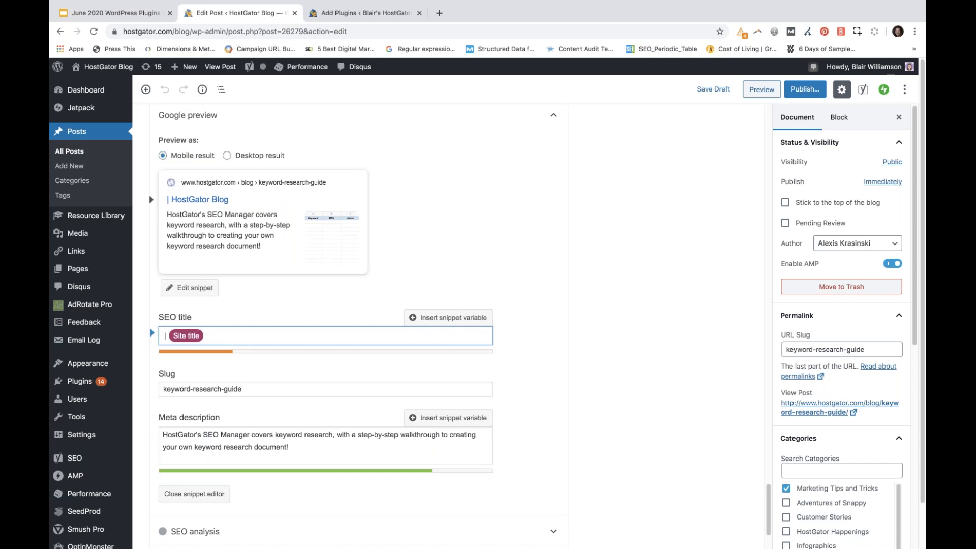
pyautogui.write('How to do ')
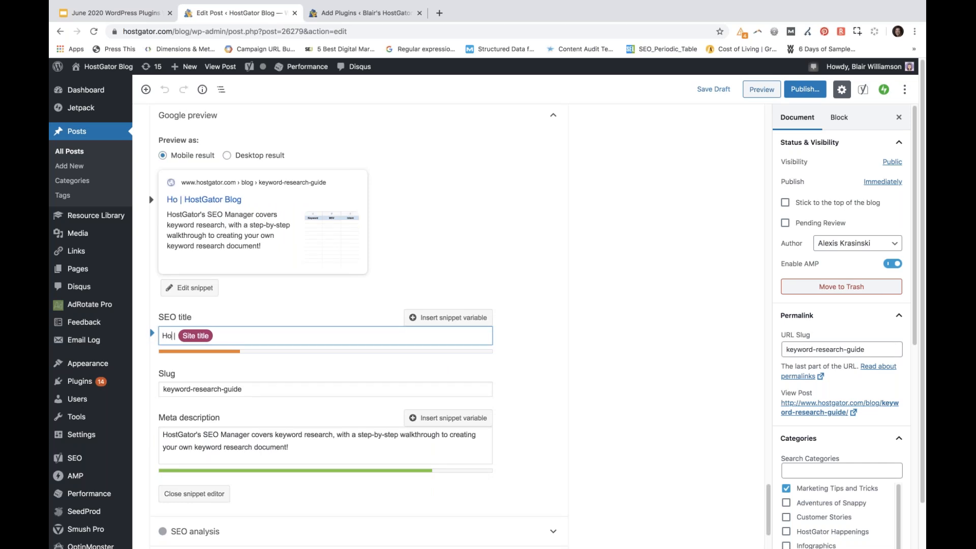
pyautogui.write('keyword re')
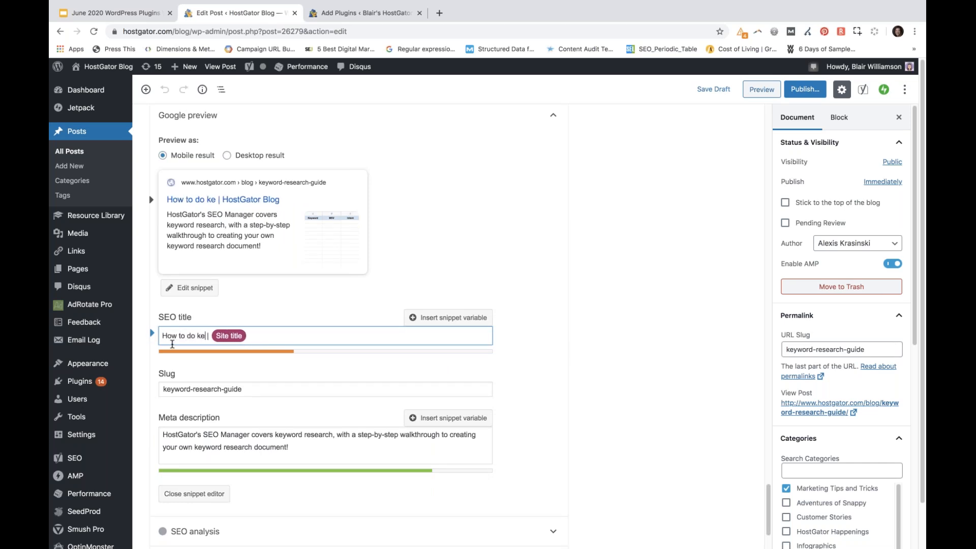
pyautogui.write('search')
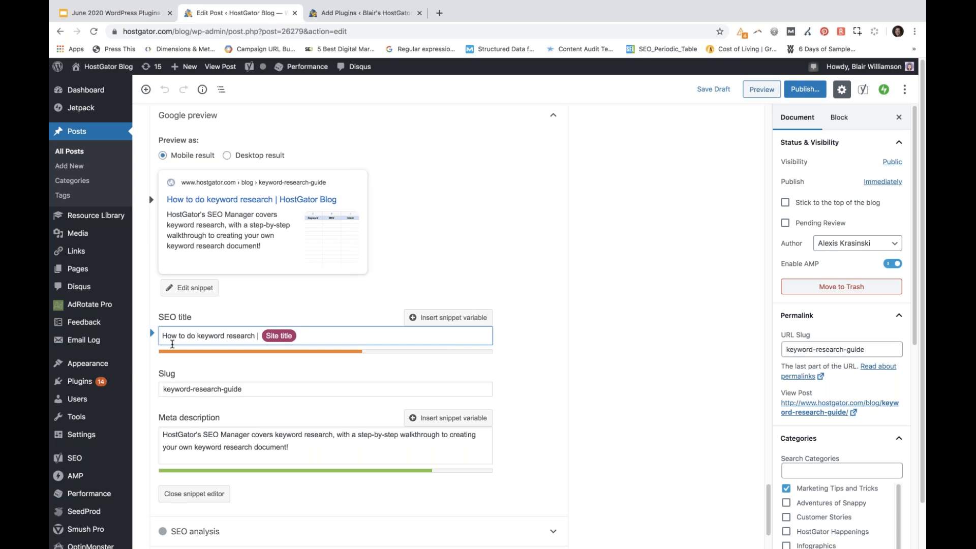
pyautogui.write('in 2020 for')
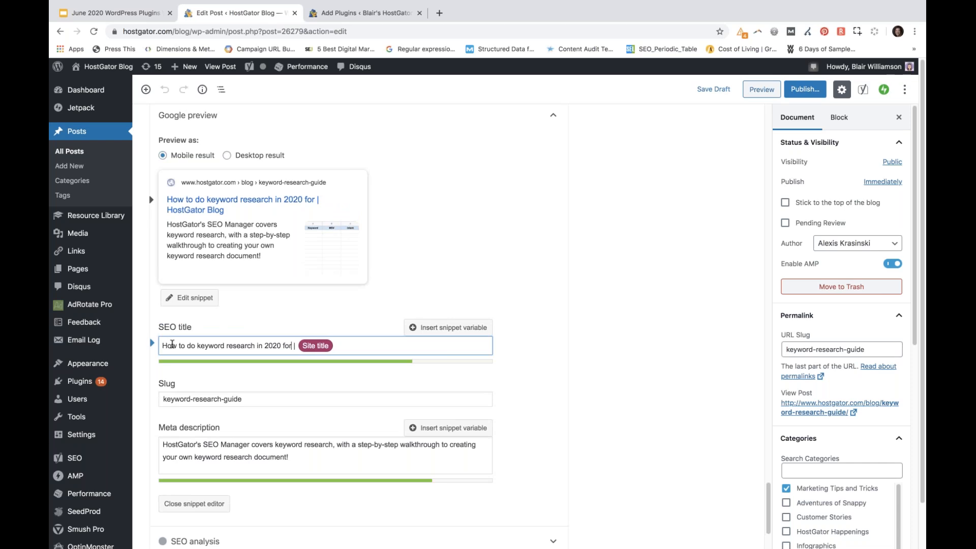
pyautogui.press('BackSpace')
pyautogui.press('BackSpace')
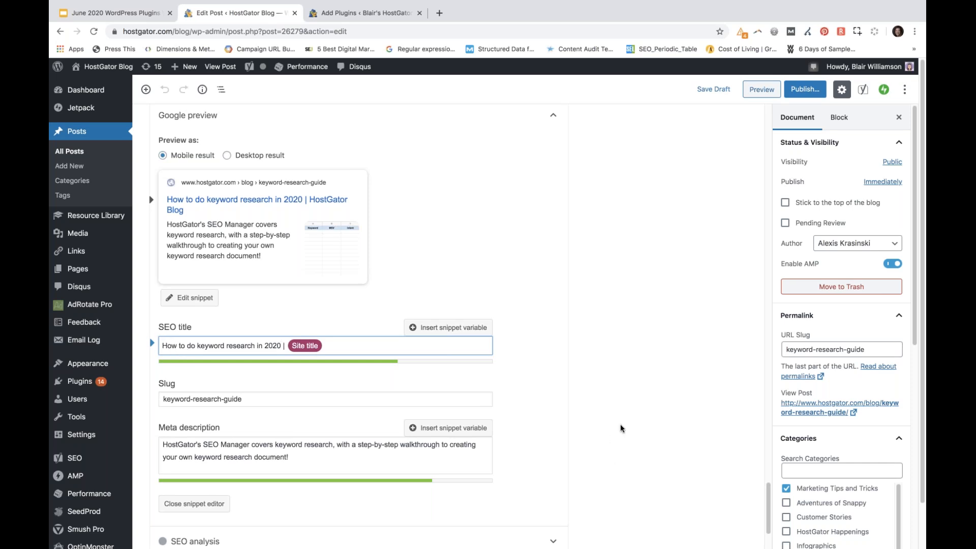
pyautogui.scroll(-3, 621, 428)
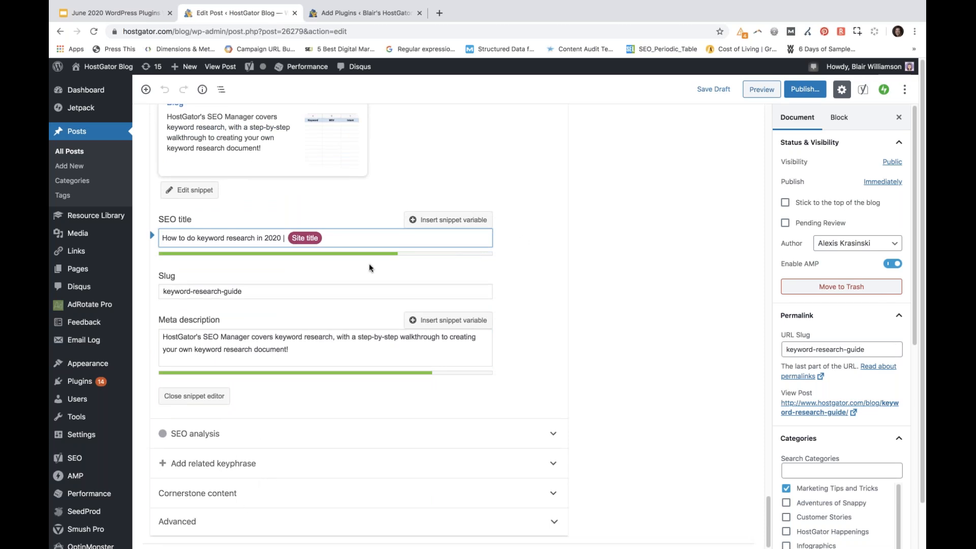
pyautogui.scroll(1, 298, 202)
pyautogui.scroll(2, 298, 202)
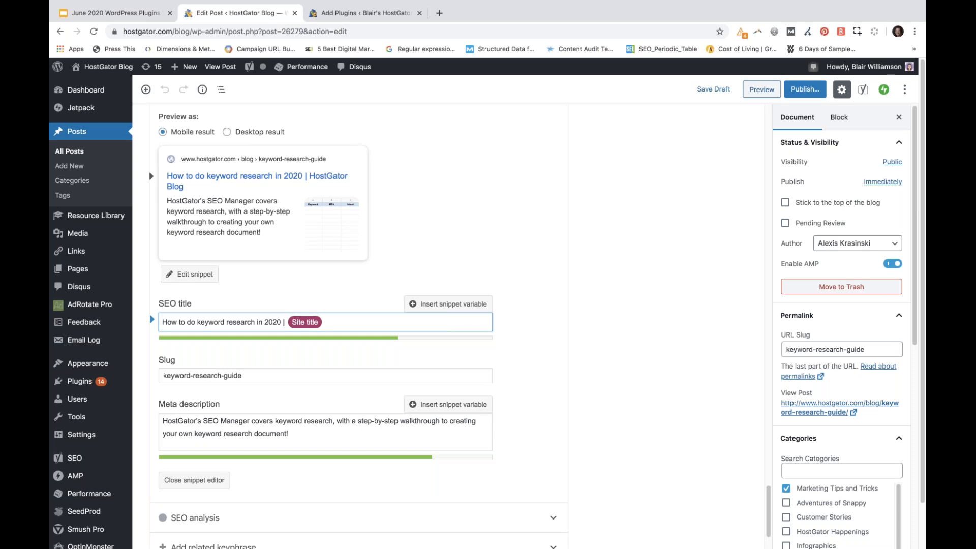
# Switch back to the June 2020 WordPress Plugins Widgets presentation in Google Slides
pyautogui.click(98, 14)
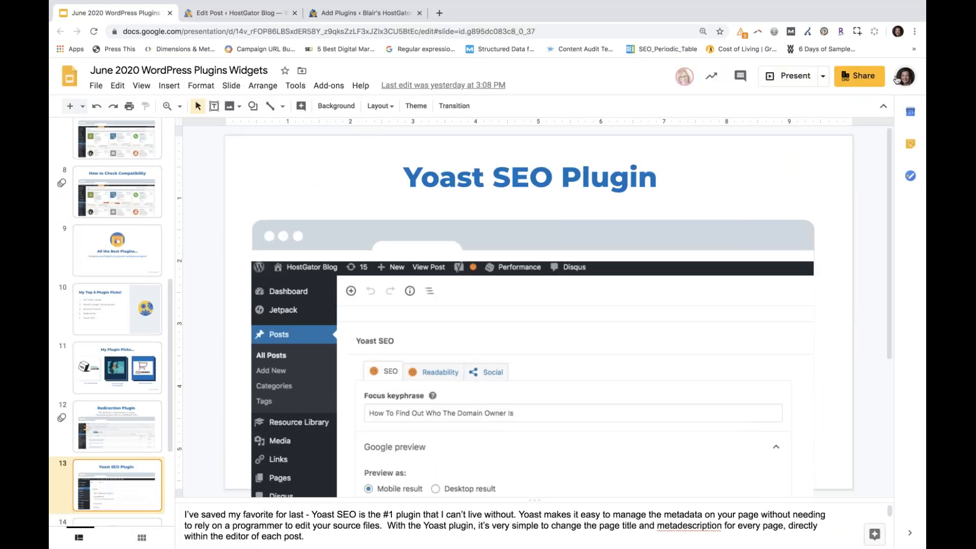
pyautogui.click(866, 77)
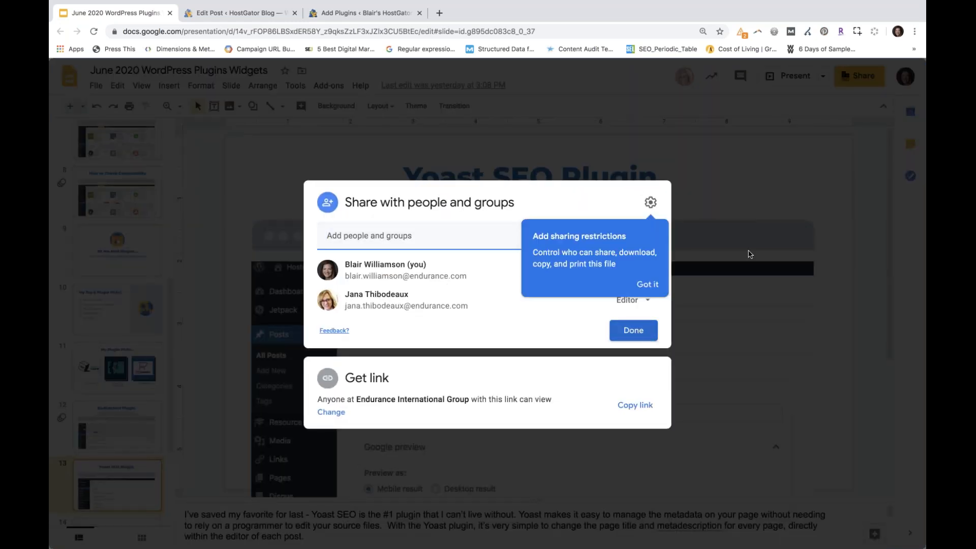
pyautogui.click(764, 208)
pyautogui.click(857, 80)
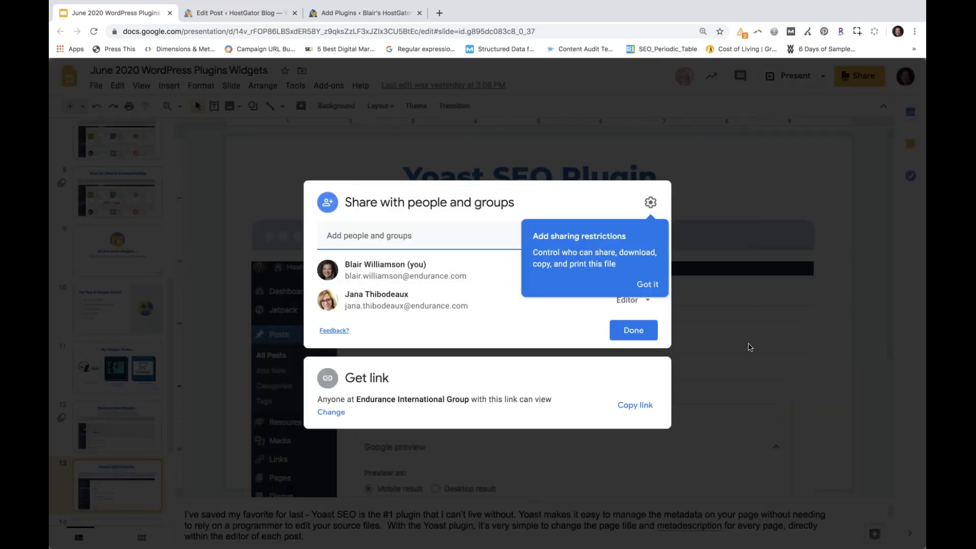
pyautogui.click(756, 367)
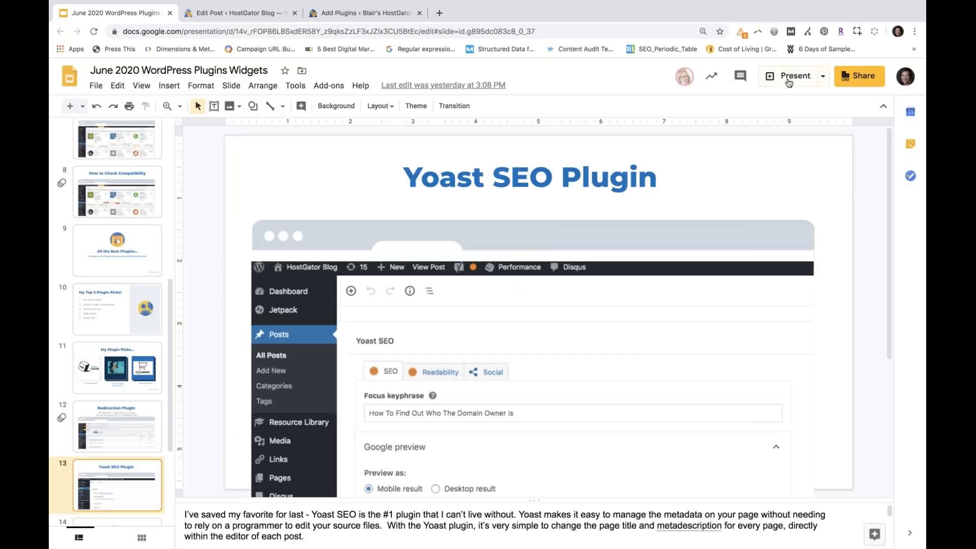
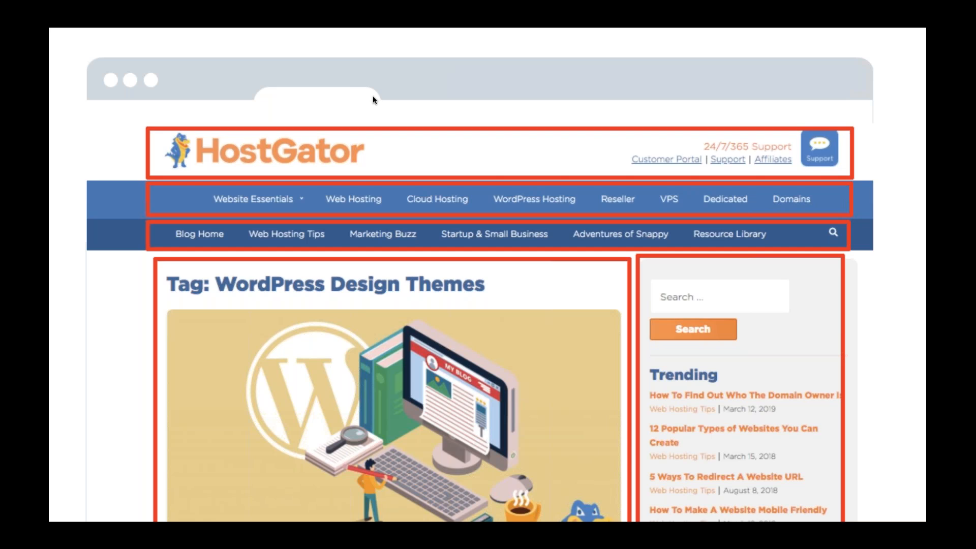
# Leave the slideshow, open the Widgets page in the HostGator blog's WordPress admin, and dismiss the Rakuten popup
pyautogui.press('Escape')
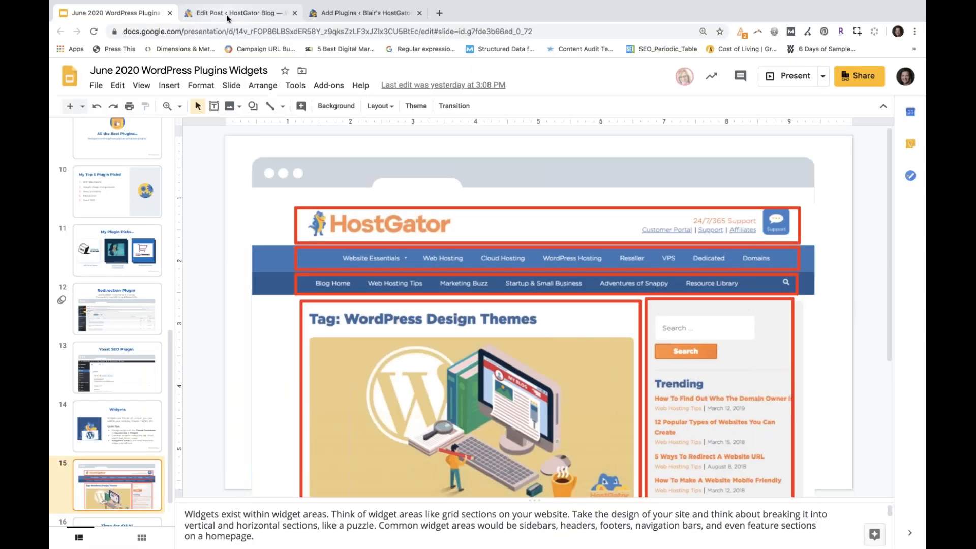
pyautogui.click(227, 16)
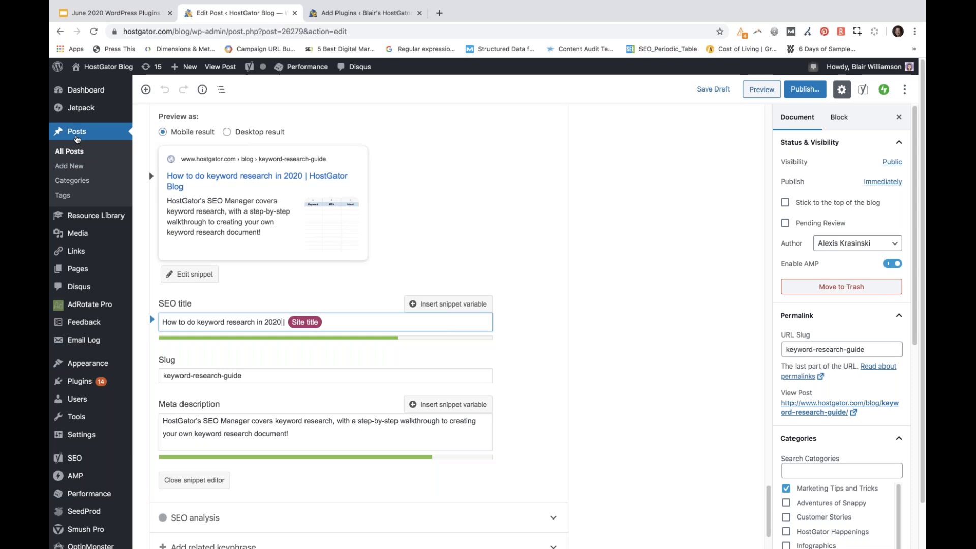
pyautogui.moveTo(58, 221)
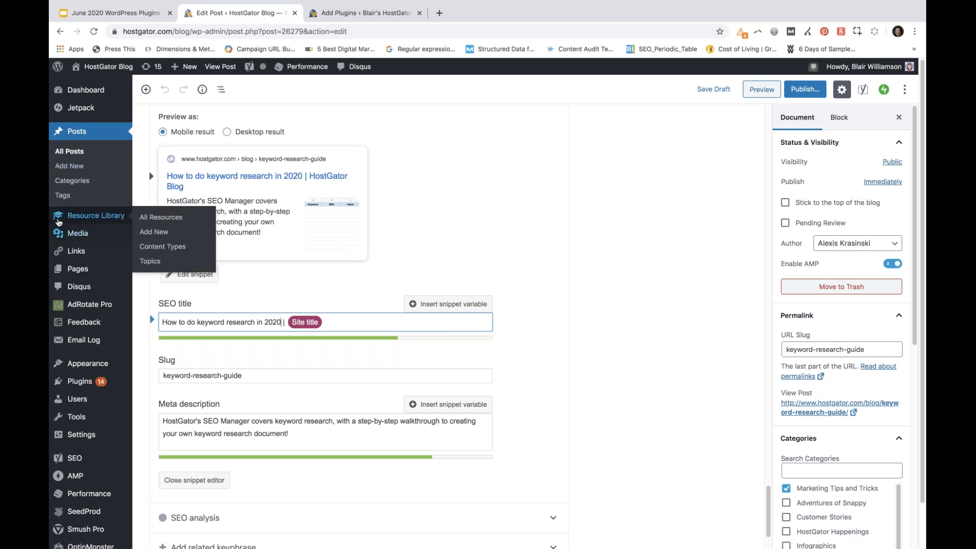
pyautogui.scroll(-2, 64, 244)
pyautogui.moveTo(79, 314)
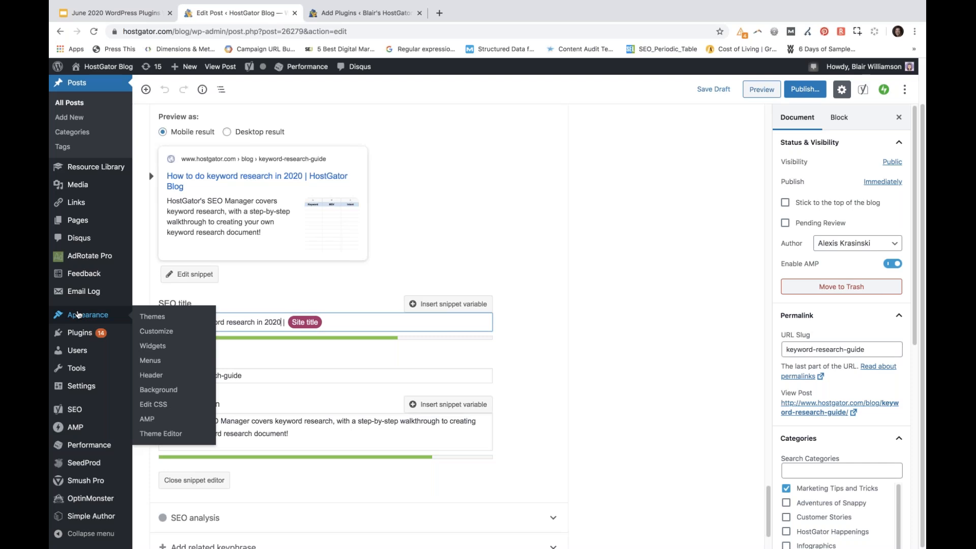
pyautogui.click(160, 351)
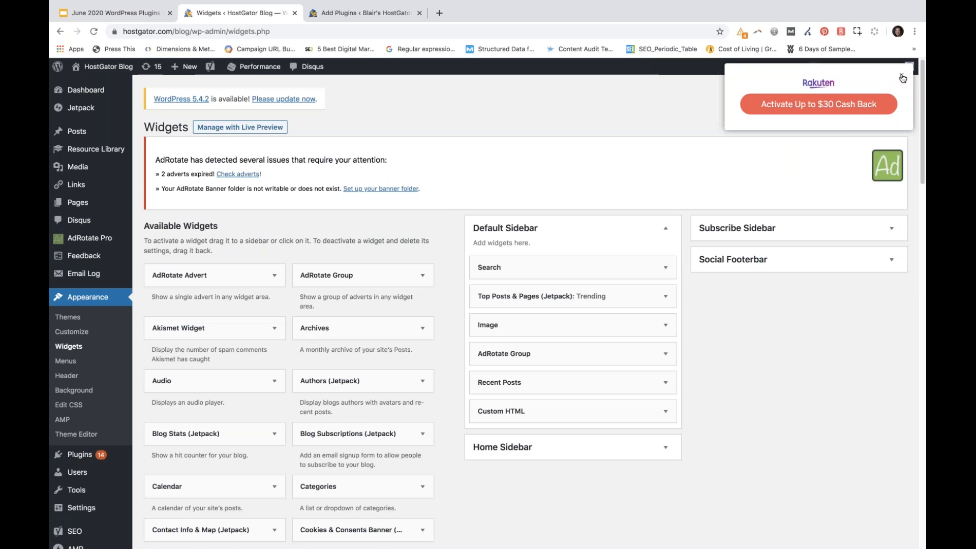
pyautogui.click(903, 78)
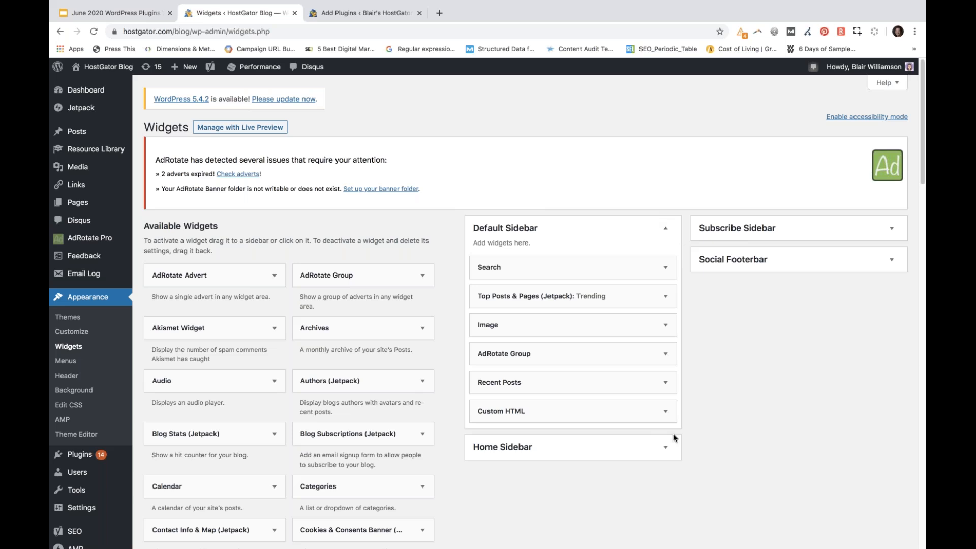
# Expand the Home Sidebar area and view the settings of the Image widget in the Default Sidebar
pyautogui.click(665, 450)
pyautogui.scroll(-3, 787, 447)
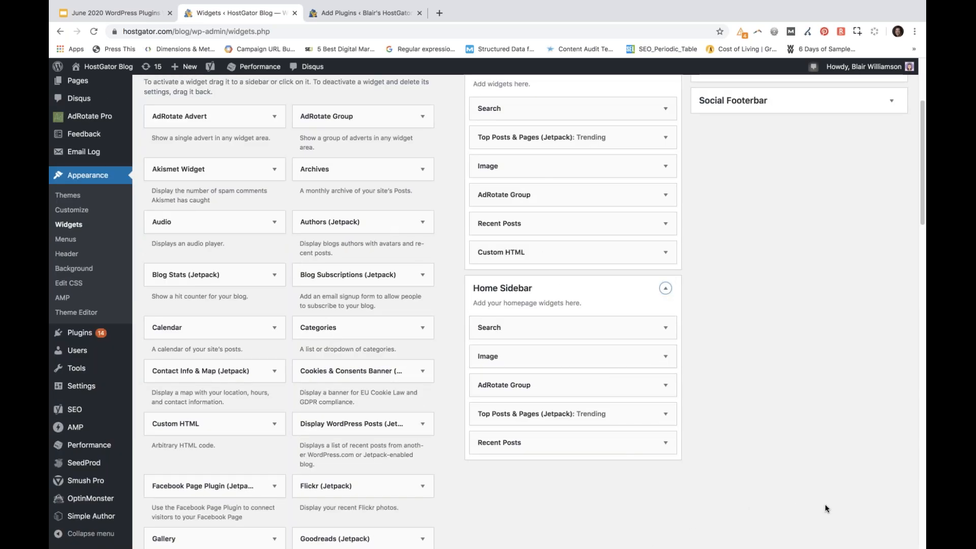
pyautogui.scroll(1, 826, 508)
pyautogui.scroll(1, 825, 509)
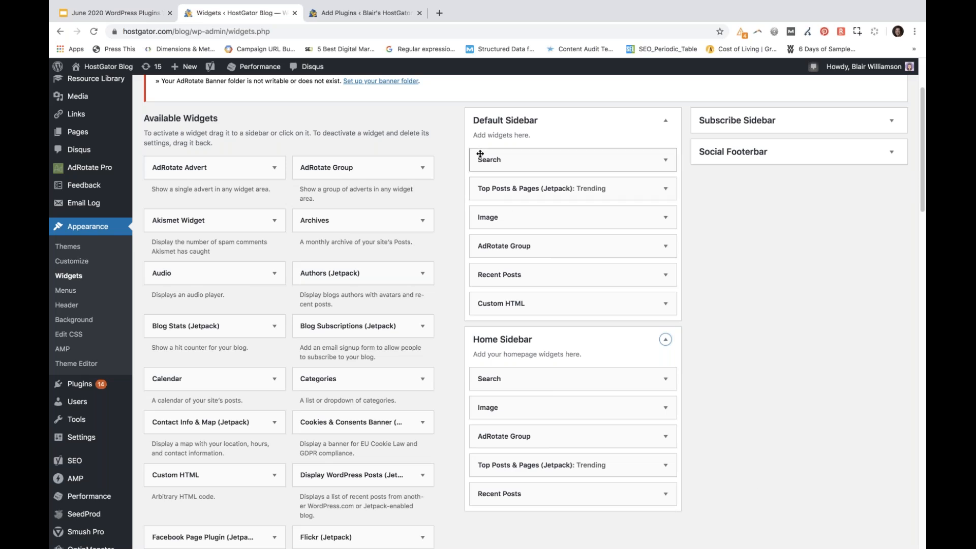
pyautogui.click(666, 219)
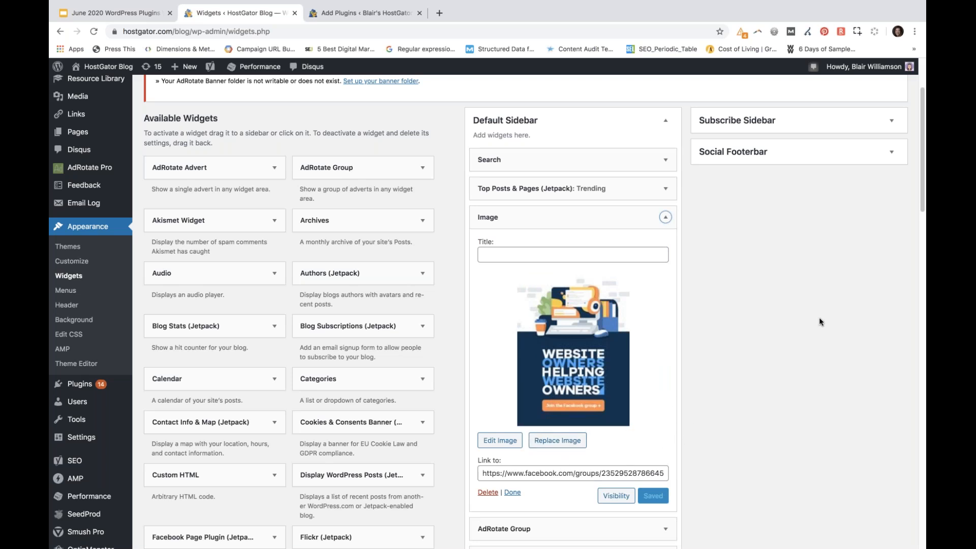
pyautogui.click(666, 217)
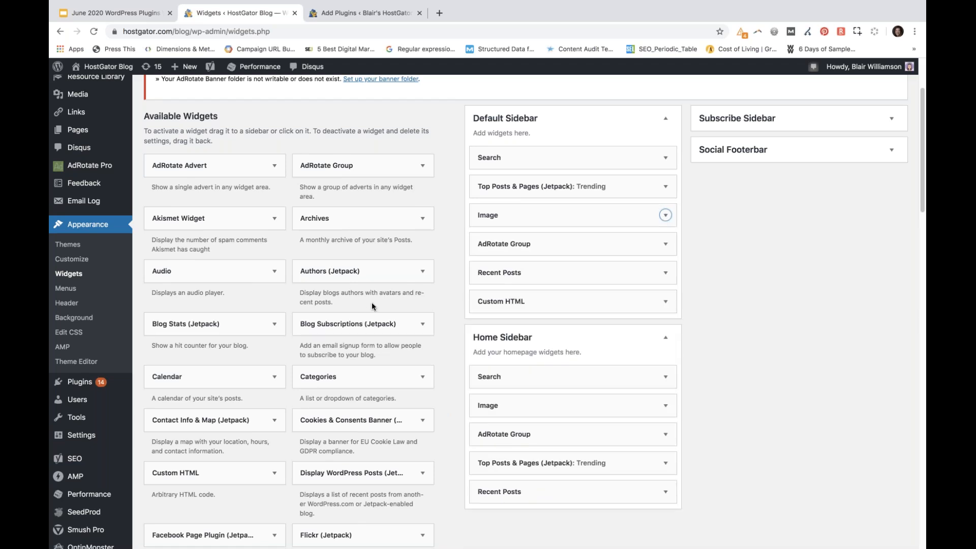
# Look through the available widgets down to the Inactive Widgets section
pyautogui.scroll(-3, 364, 302)
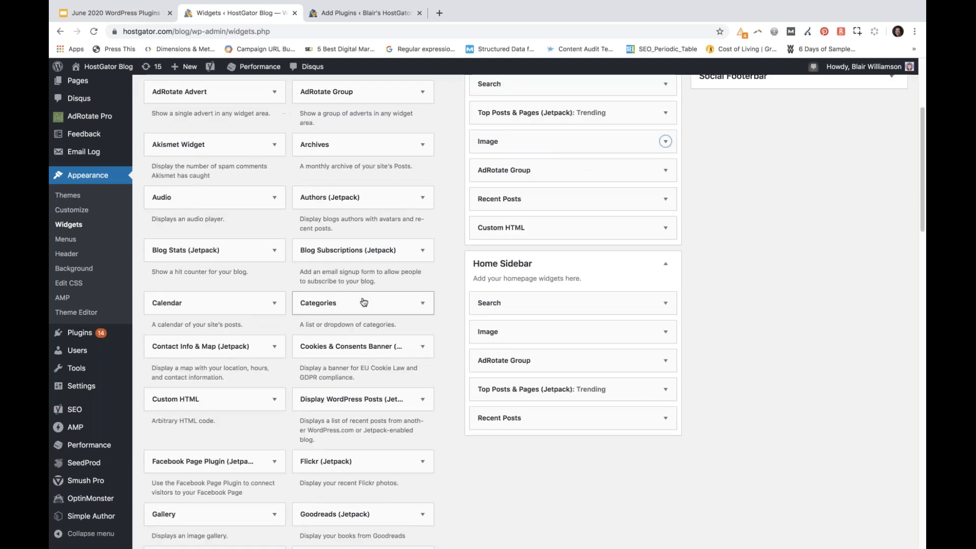
pyautogui.scroll(-15, 364, 302)
pyautogui.scroll(-3, 364, 302)
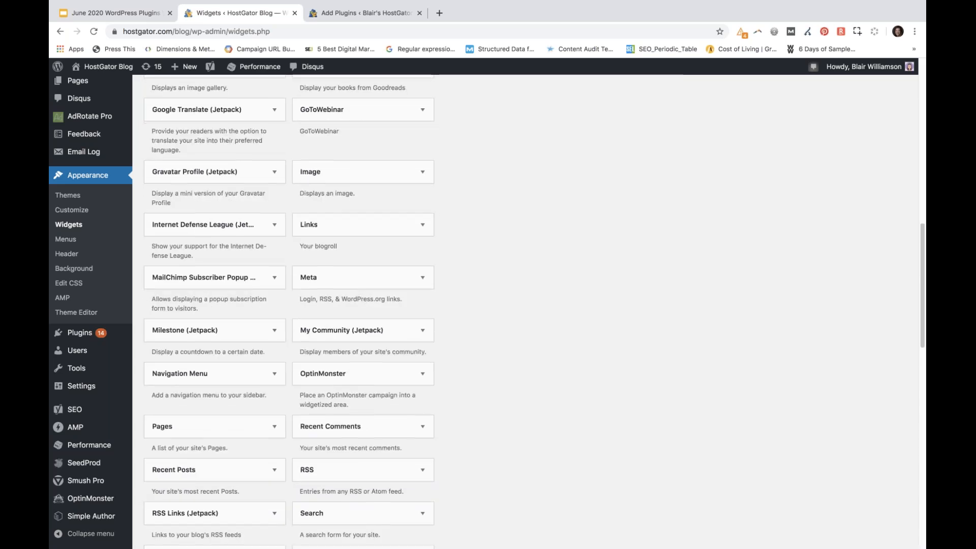
pyautogui.scroll(-8, 365, 303)
pyautogui.scroll(-5, 365, 303)
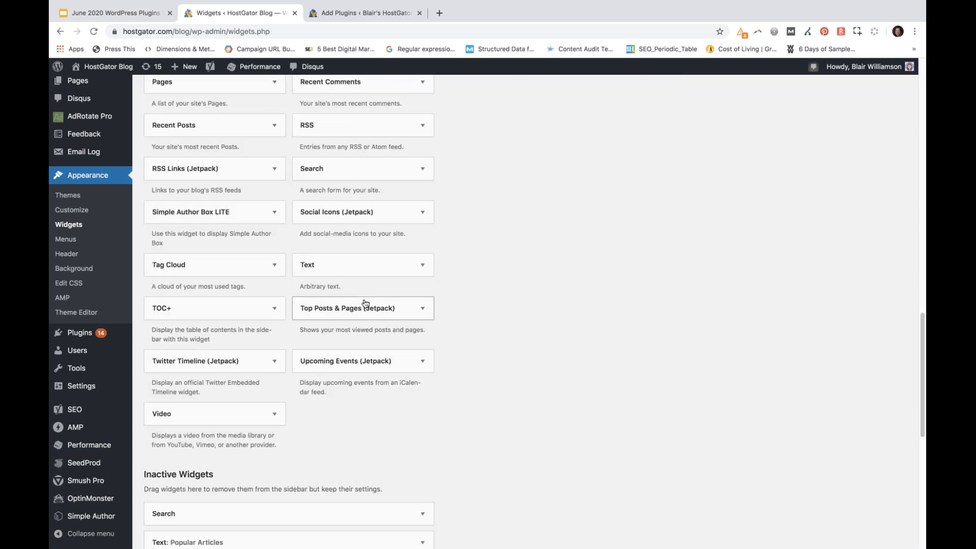
pyautogui.scroll(-8, 365, 304)
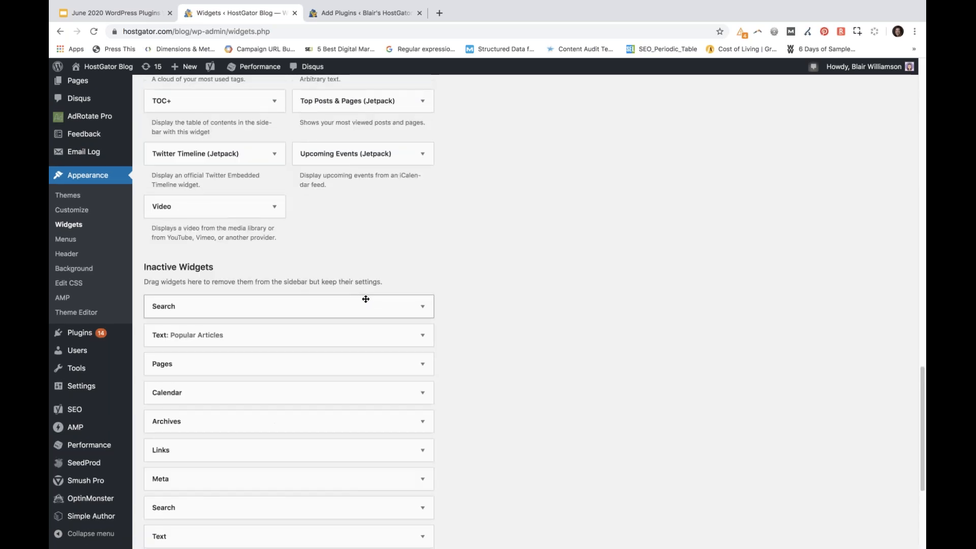
pyautogui.scroll(14, 365, 300)
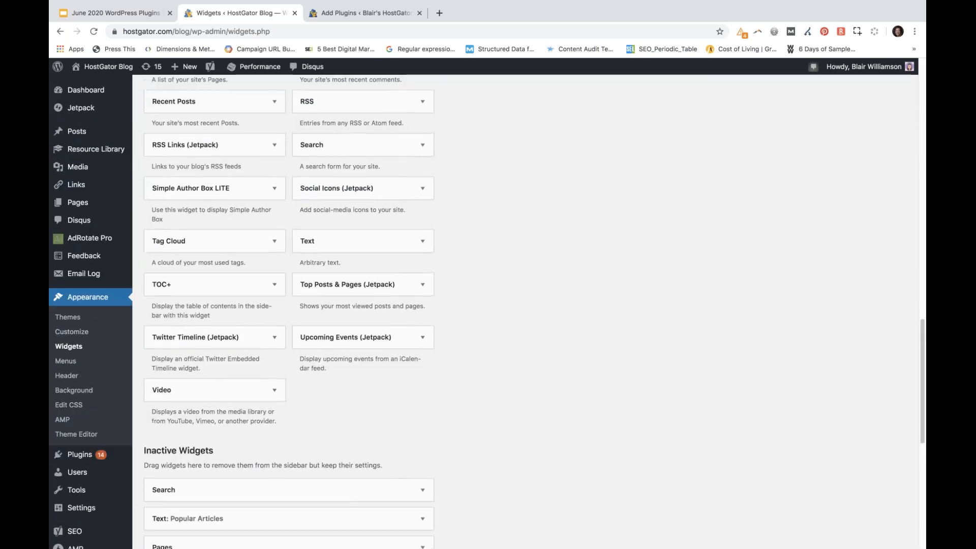
# Add the Navigation Menu widget to the Home Sidebar between the Search and Image widgets
pyautogui.scroll(1, 148, 216)
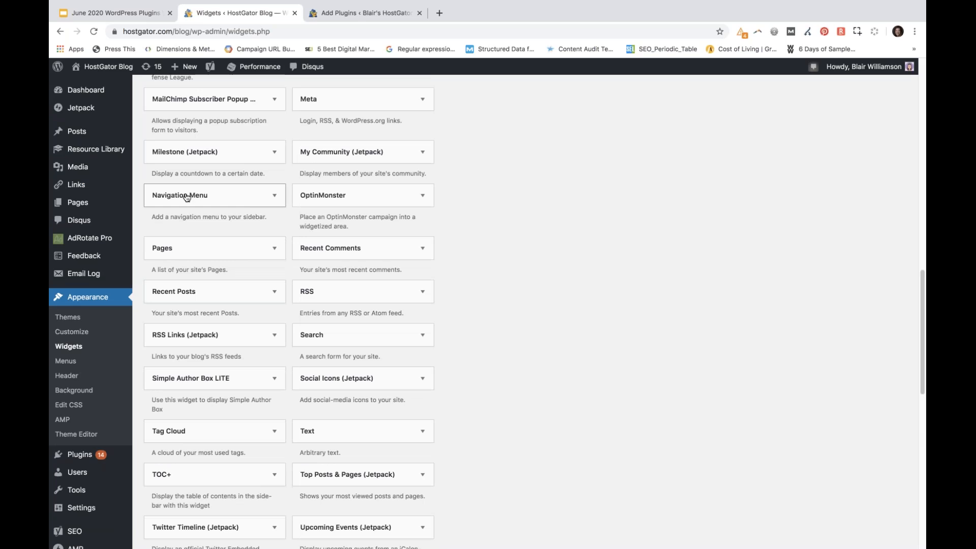
pyautogui.moveTo(186, 197); pyautogui.dragTo(520, 182)
pyautogui.scroll(10, 584, 303)
pyautogui.moveTo(539, 182); pyautogui.dragTo(539, 182)
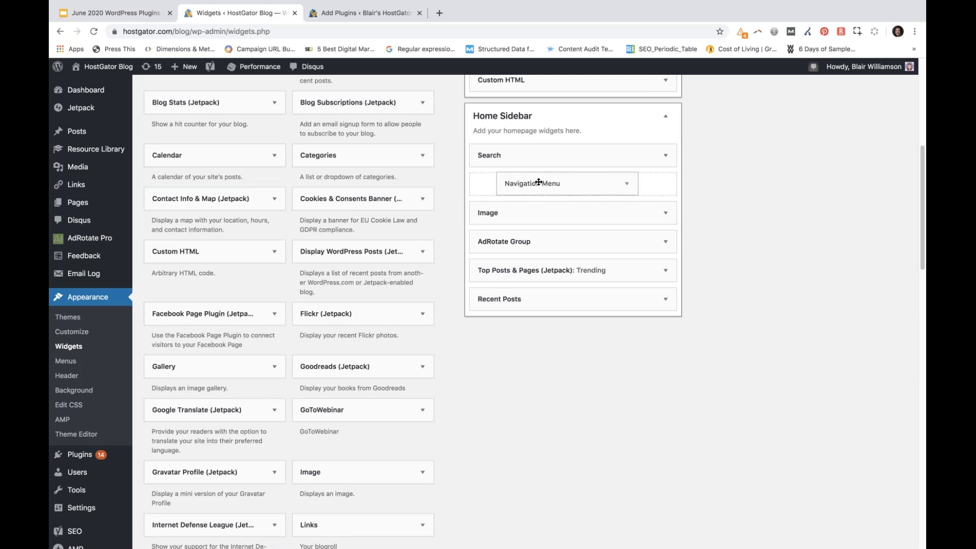
pyautogui.moveTo(538, 182); pyautogui.dragTo(532, 186)
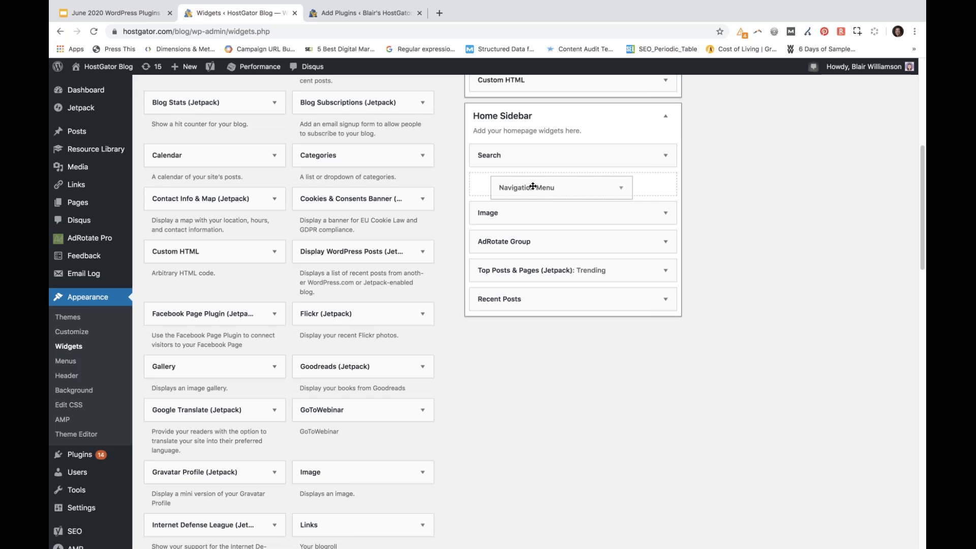
pyautogui.moveTo(533, 186); pyautogui.dragTo(533, 186)
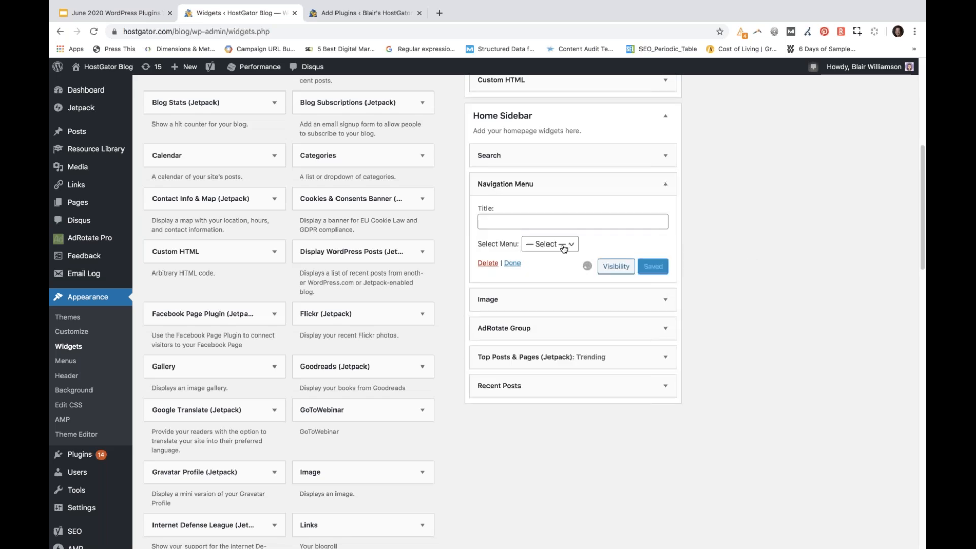
# Set the Navigation Menu widget to use Hero Menu with the title "Demo Menu", save it, and collapse its settings
pyautogui.click(542, 248)
pyautogui.click(557, 256)
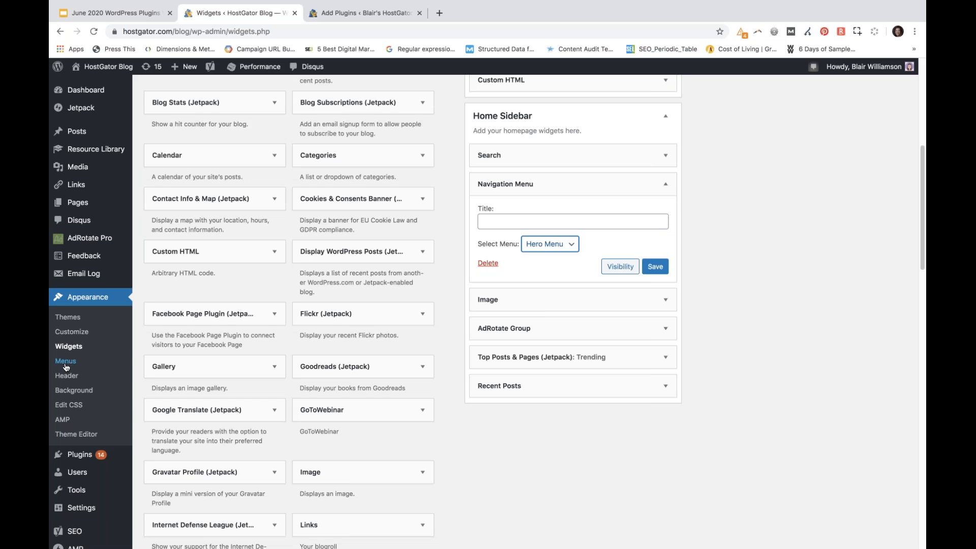
pyautogui.click(734, 316)
pyautogui.click(527, 227)
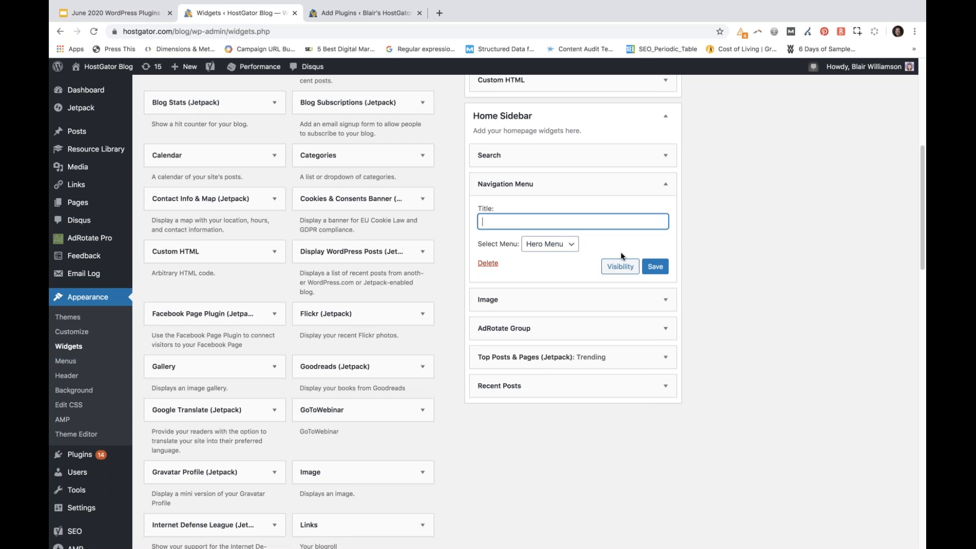
pyautogui.write('Demo Menu')
pyautogui.click(651, 269)
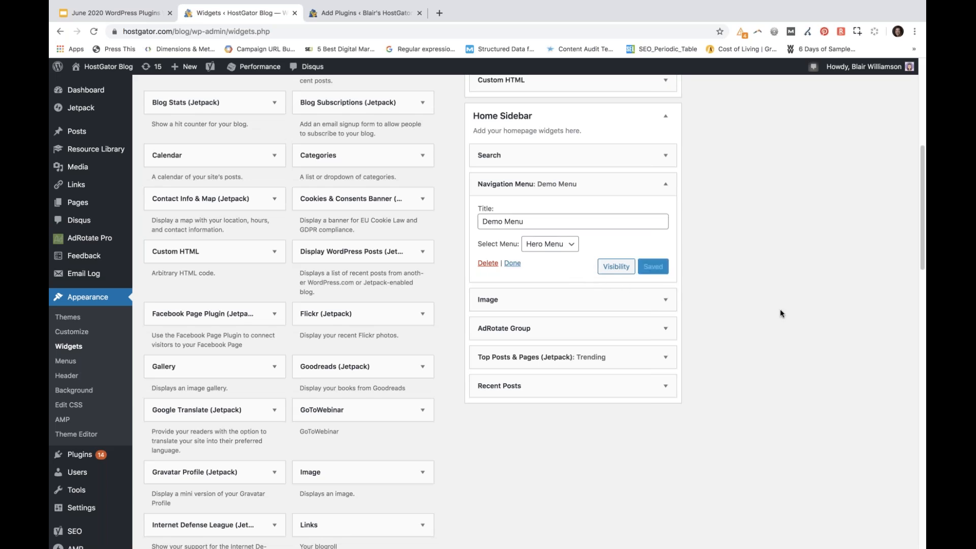
pyautogui.click(666, 185)
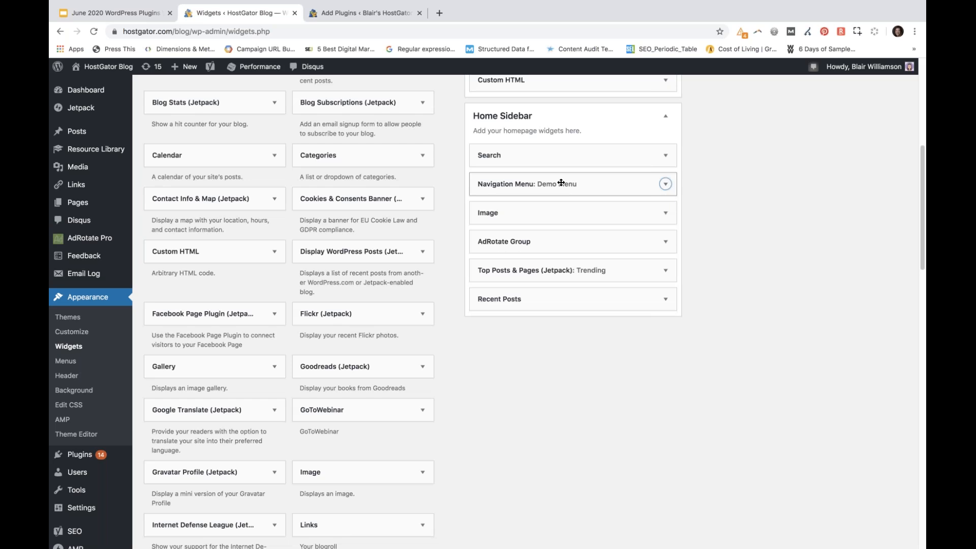
# Move the Demo Menu widget below AdRotate Group in the Home Sidebar and delete it
pyautogui.moveTo(553, 190); pyautogui.dragTo(573, 239)
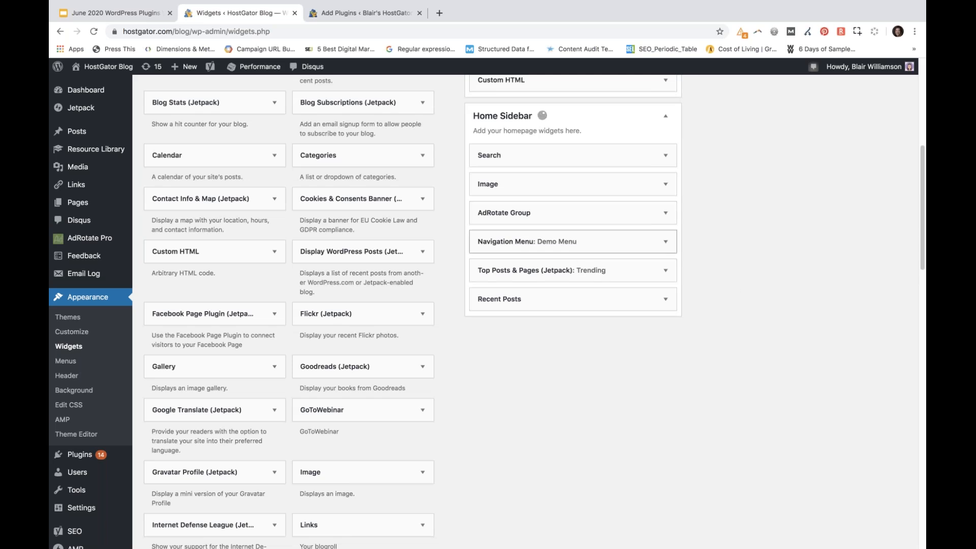
pyautogui.click(666, 243)
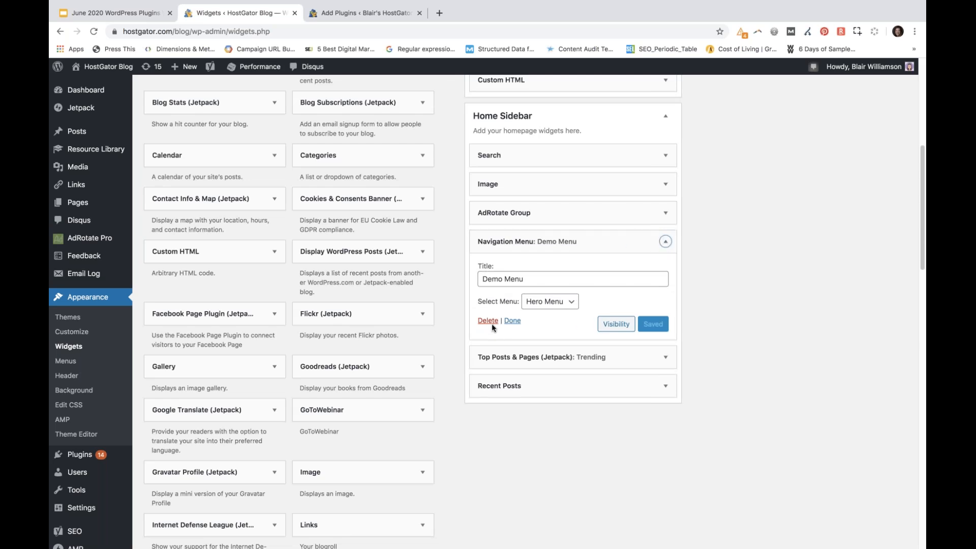
pyautogui.click(483, 321)
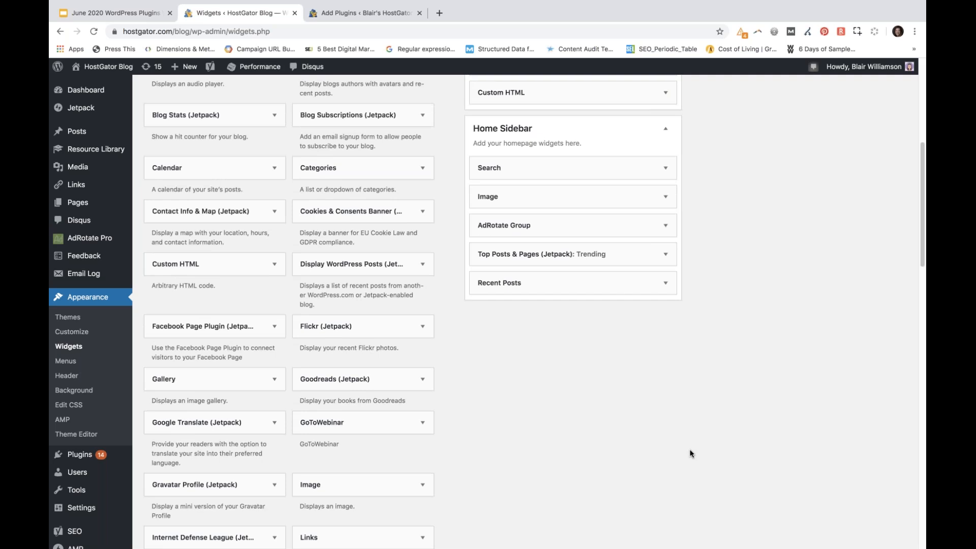
# View the Home Sidebar Search widget's settings and review the widgets in the Default Sidebar
pyautogui.scroll(3, 691, 453)
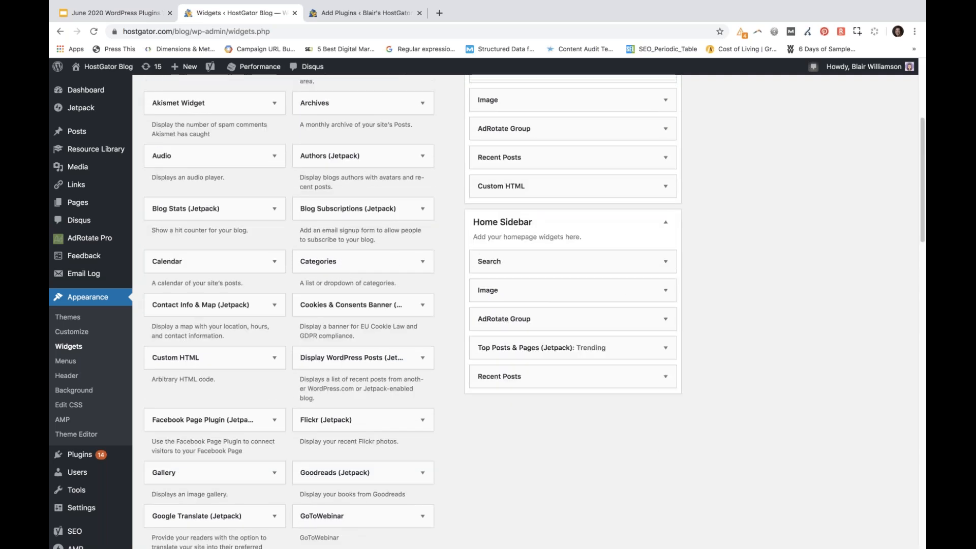
pyautogui.click(665, 262)
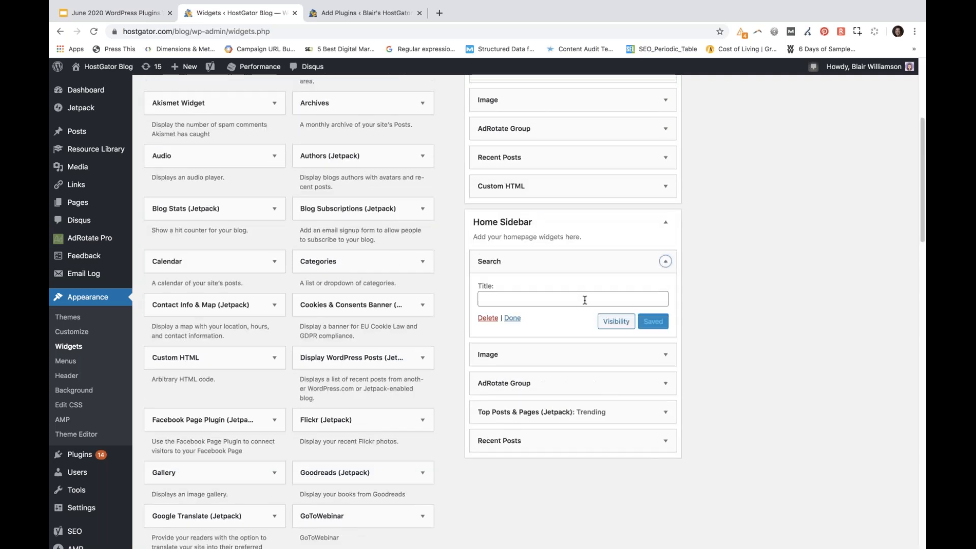
pyautogui.click(665, 262)
pyautogui.scroll(5, 771, 293)
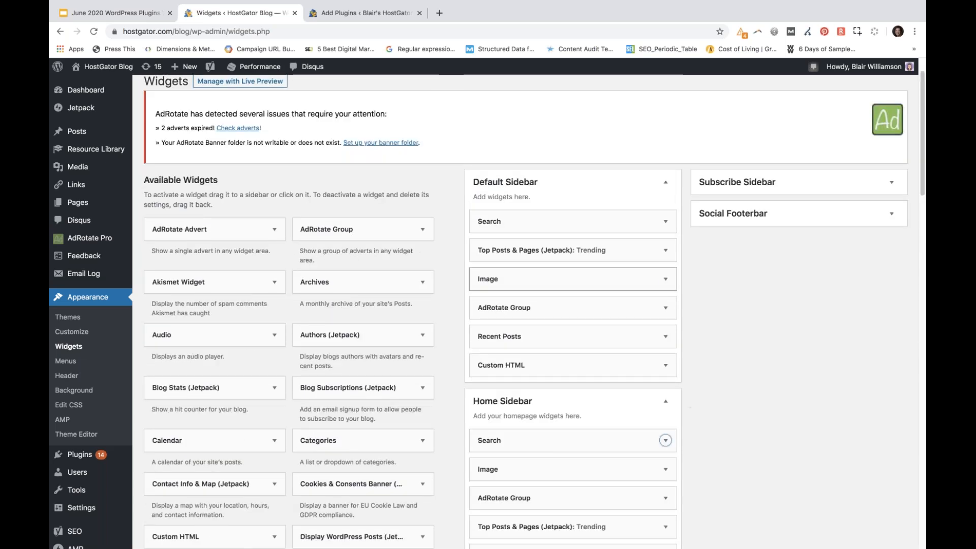
pyautogui.scroll(1, 727, 381)
pyautogui.scroll(1, 727, 380)
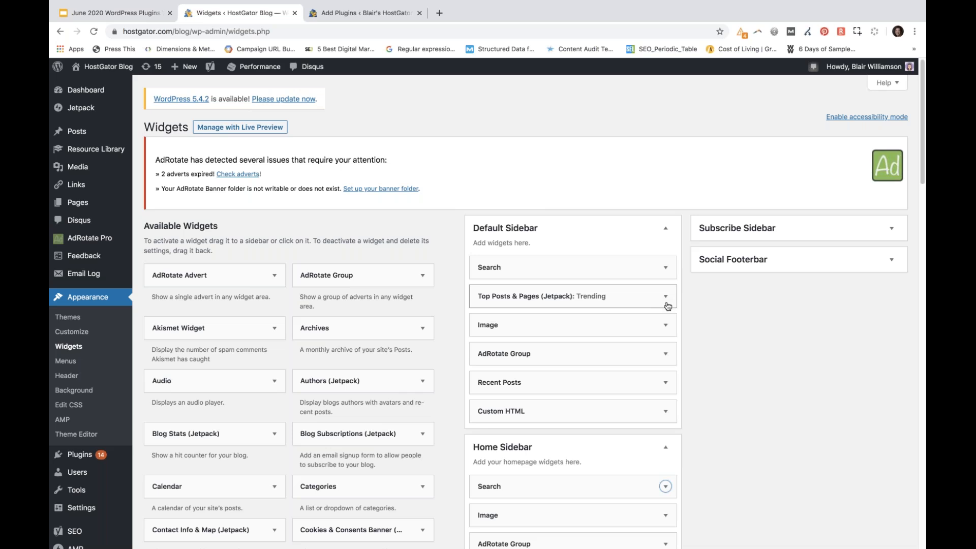
# View which sidebar areas the available Custom HTML widget can be added to, without adding it
pyautogui.scroll(-2, 788, 389)
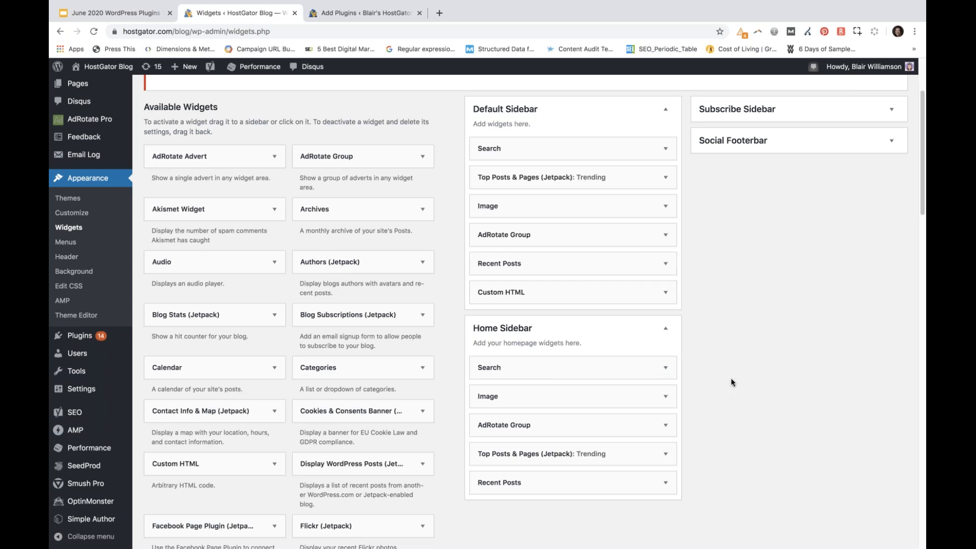
pyautogui.scroll(-2, 774, 362)
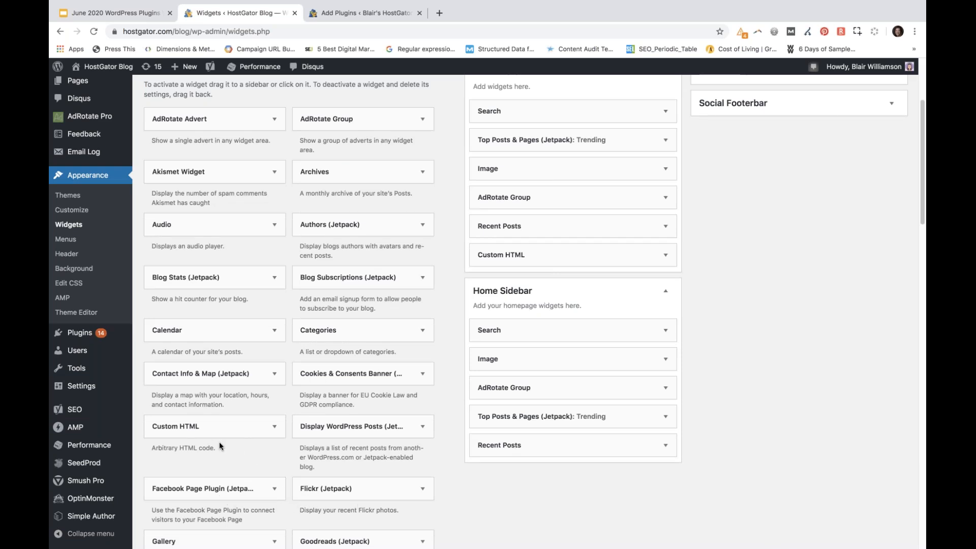
pyautogui.click(274, 429)
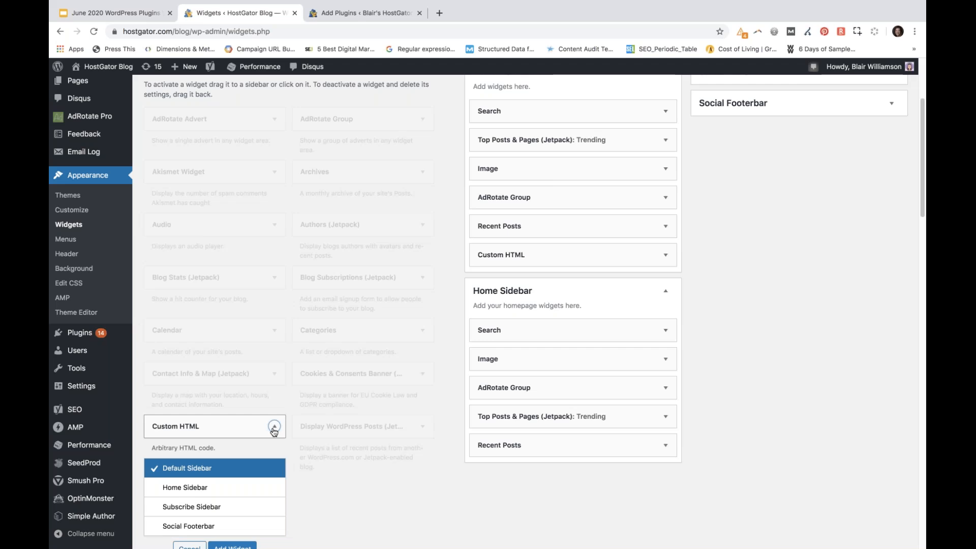
pyautogui.click(274, 430)
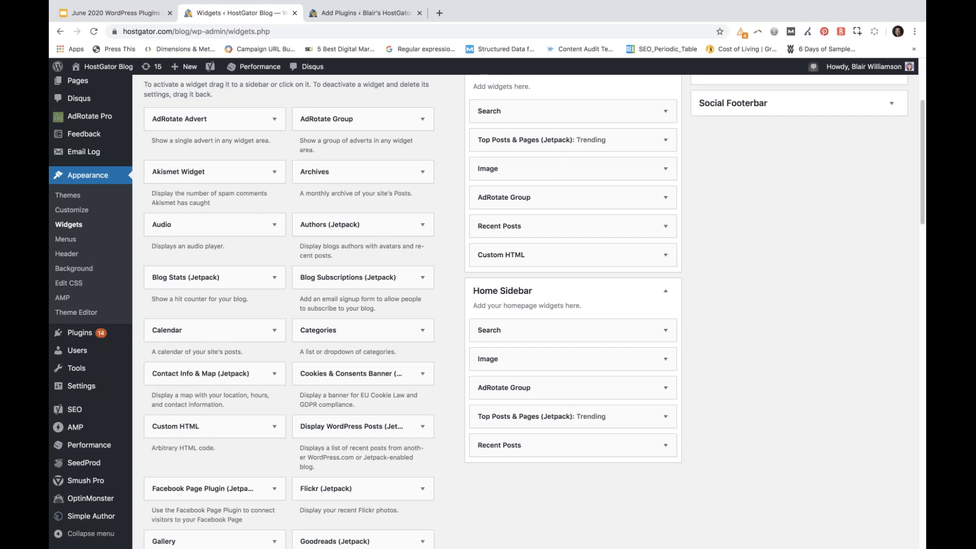
# Return to the June 2020 WordPress Plugins Widgets presentation, start the slideshow, and advance to the Q&A slide
pyautogui.click(98, 14)
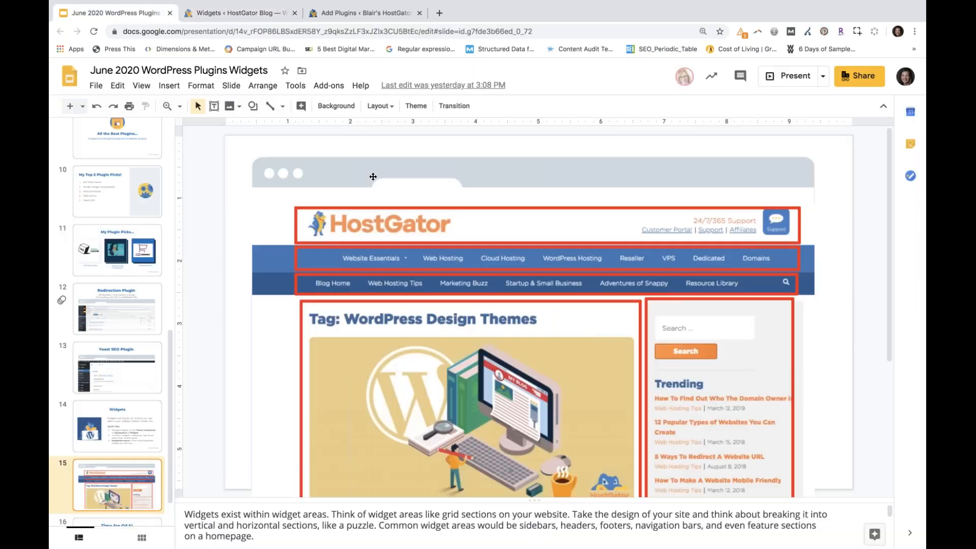
pyautogui.click(790, 80)
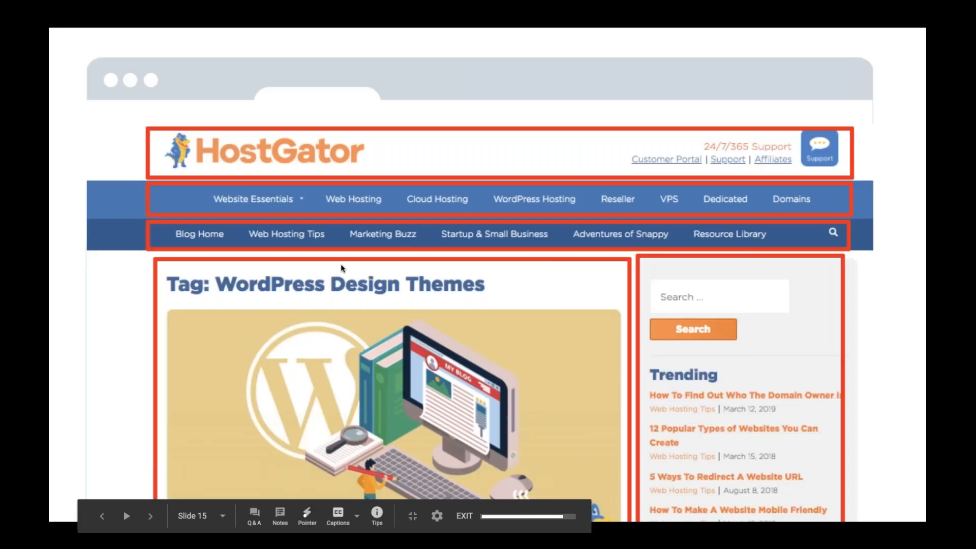
pyautogui.press('Right')
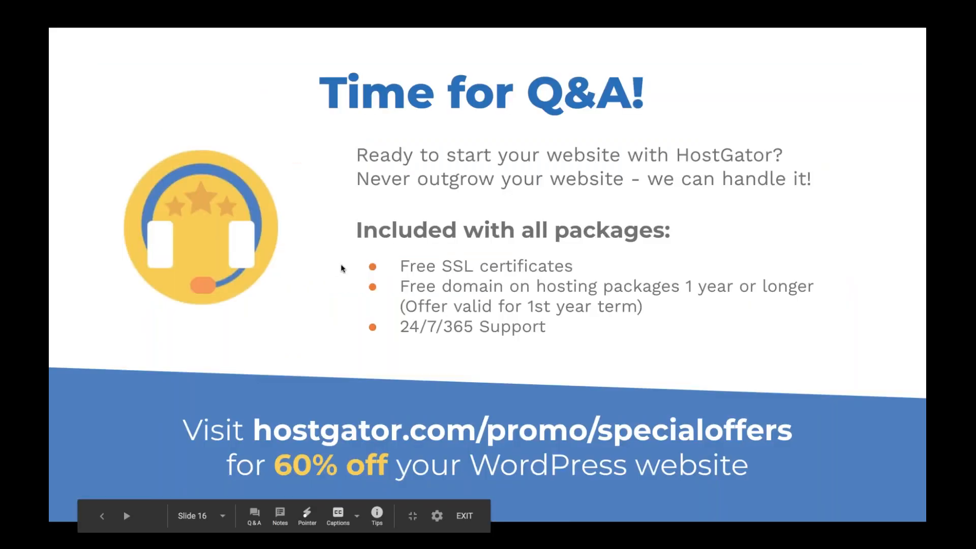